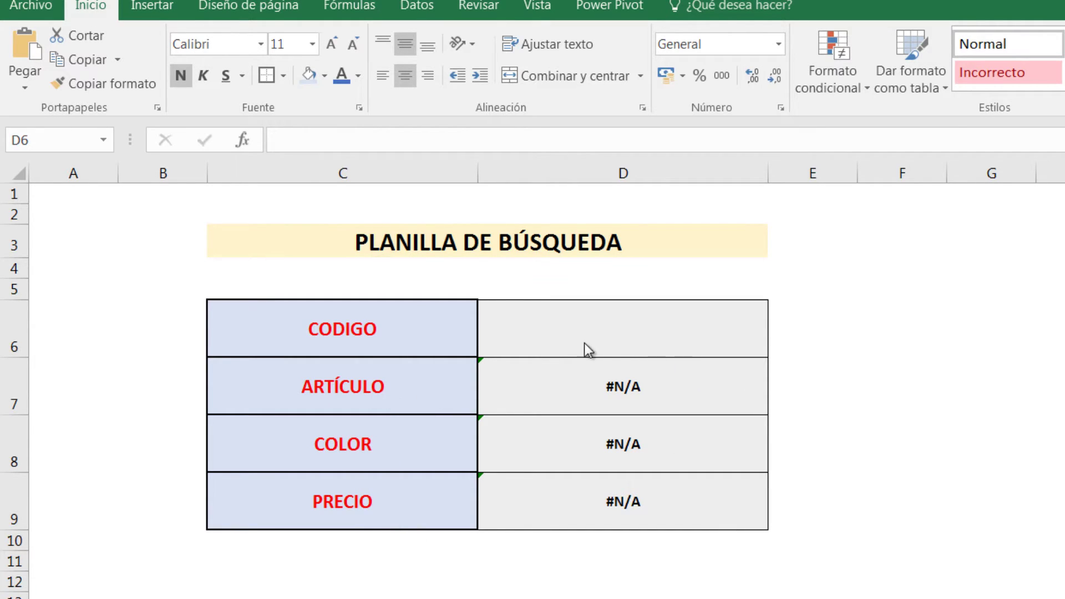
# Step: Enter código 123 in cell D6 to test the lookups
pyautogui.click(630, 335)
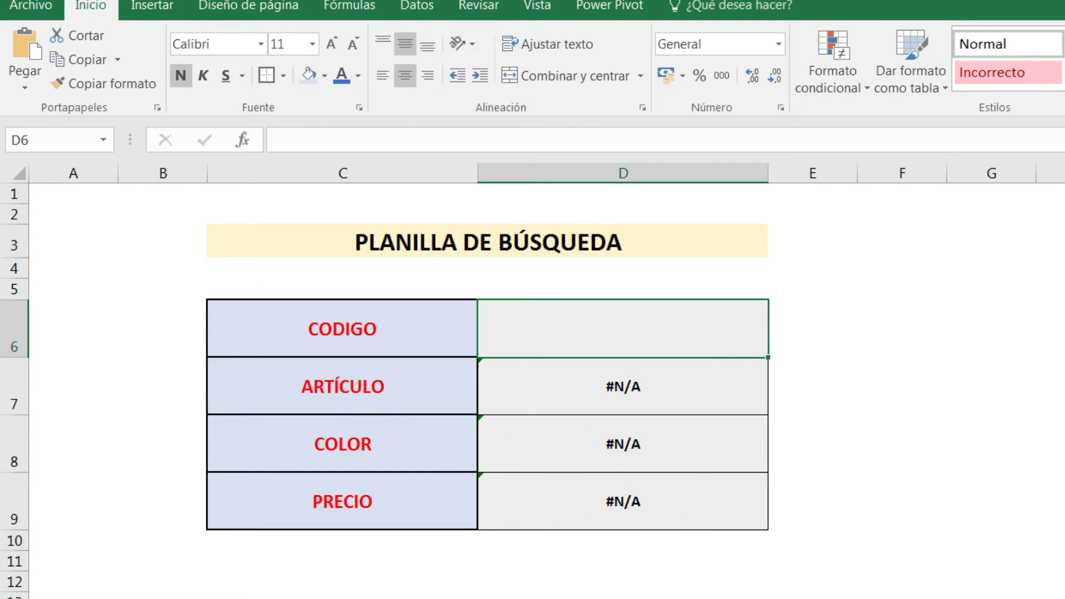
pyautogui.write('123')
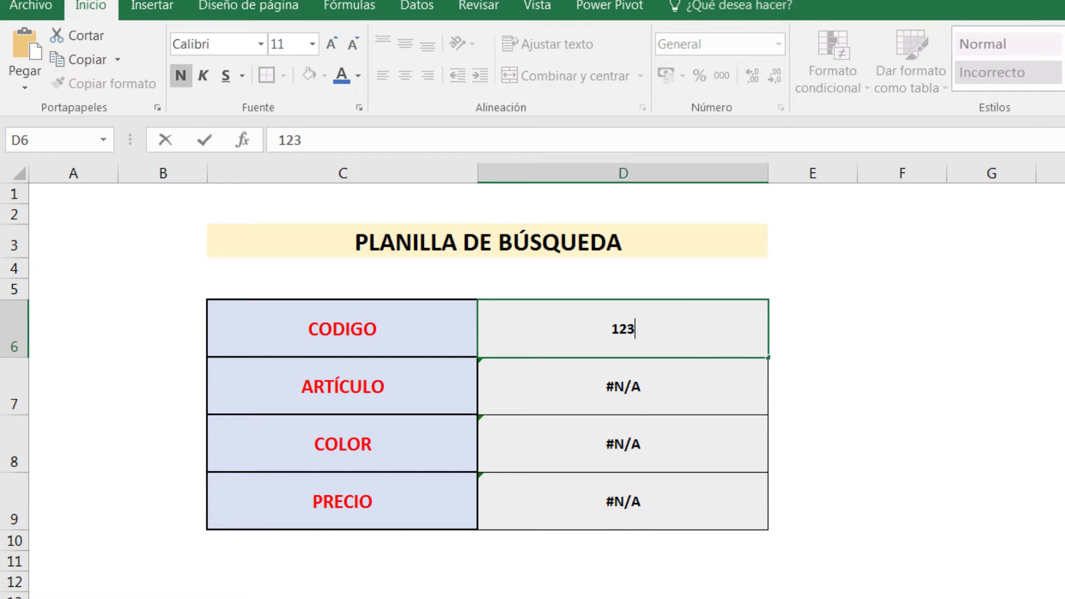
pyautogui.press('Return')
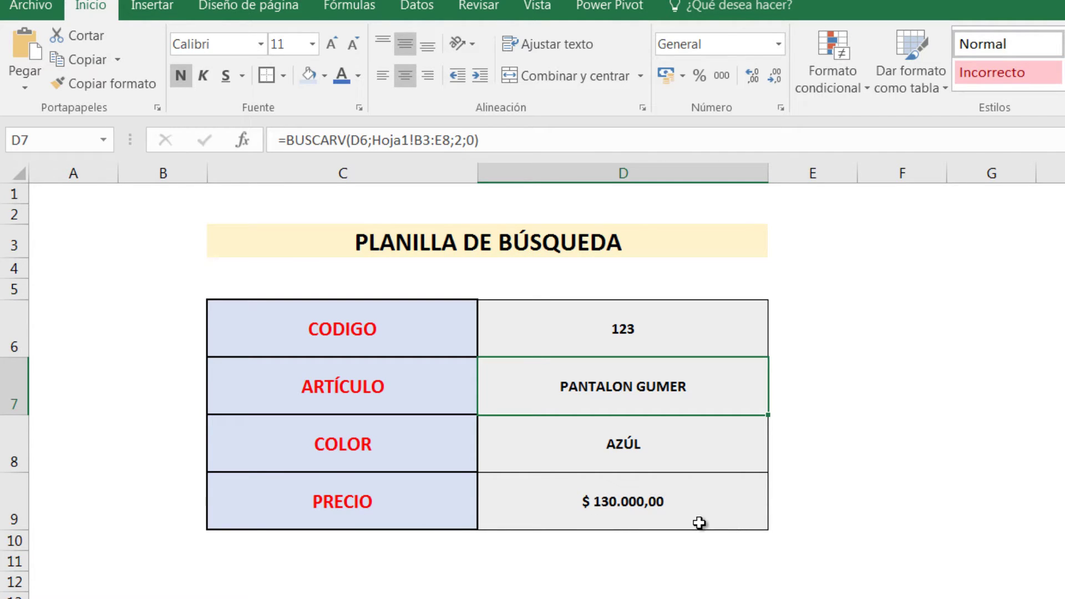
# Step: Change the código in D6 to 456, returning CAMISETA MANGA CORTA, VERDE and $ 87.000,00
pyautogui.click(645, 340)
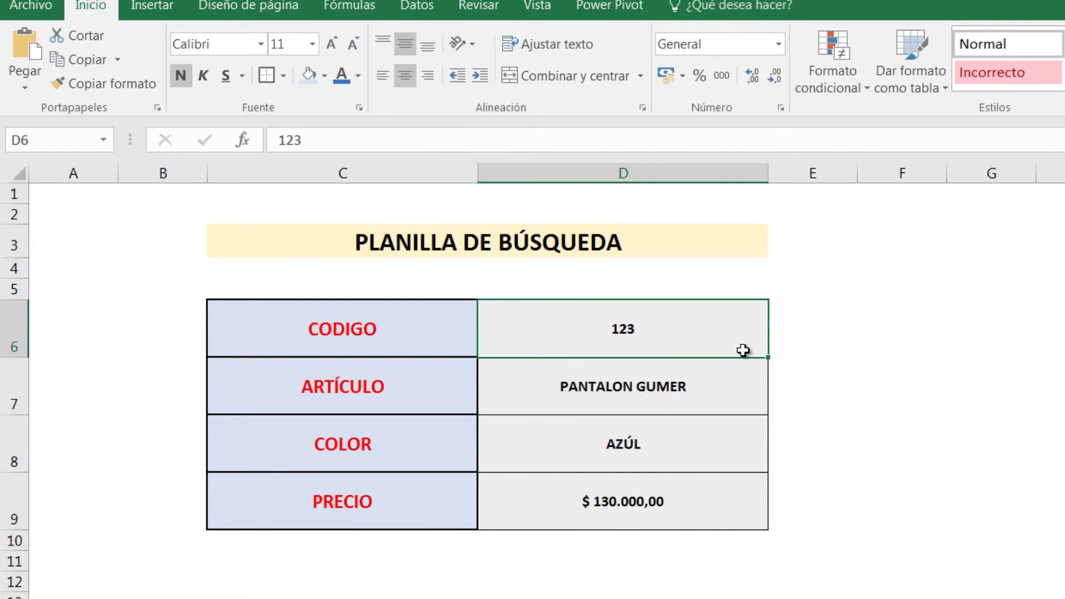
pyautogui.write('4')
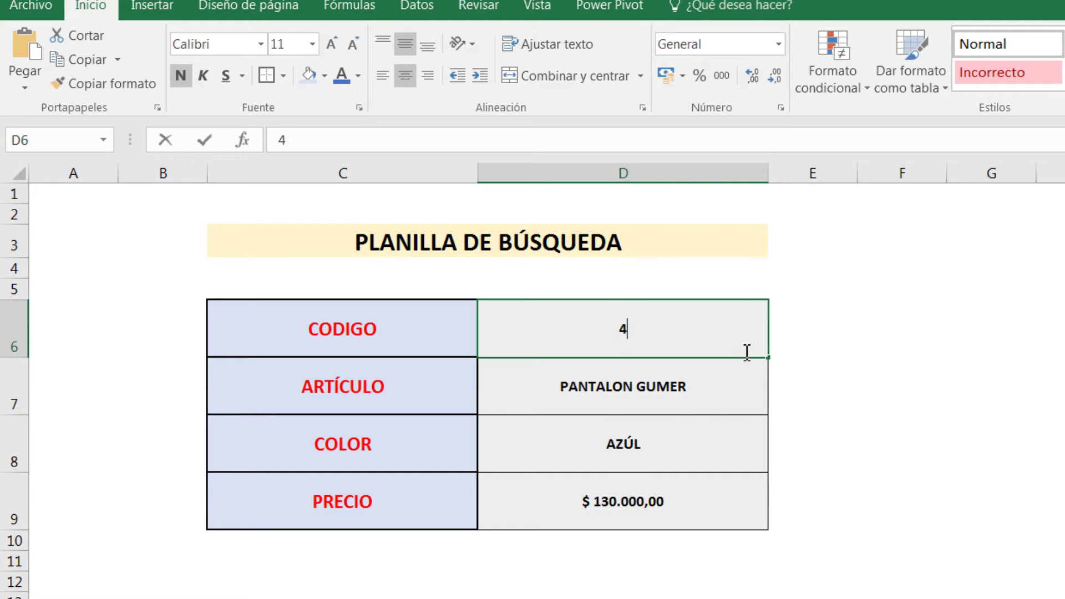
pyautogui.write('56')
pyautogui.press('Return')
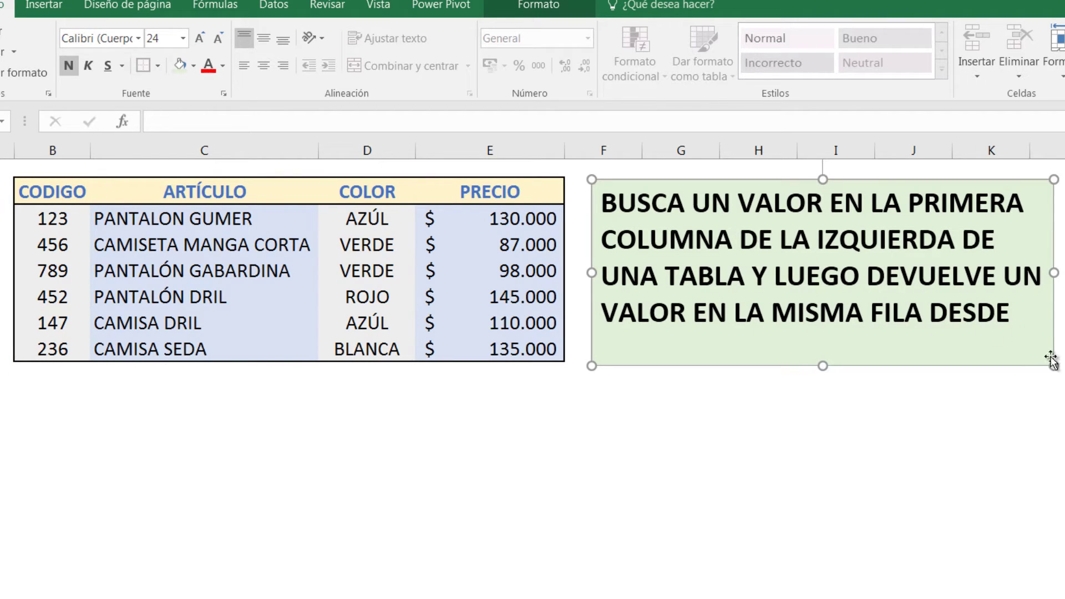
# Step: Enlarge the description box to reveal its last line and highlight the 452 product row
pyautogui.moveTo(1054, 366)
pyautogui.mouseDown()
pyautogui.moveTo(1057, 428)
pyautogui.moveTo(1061, 397)
pyautogui.mouseUp()
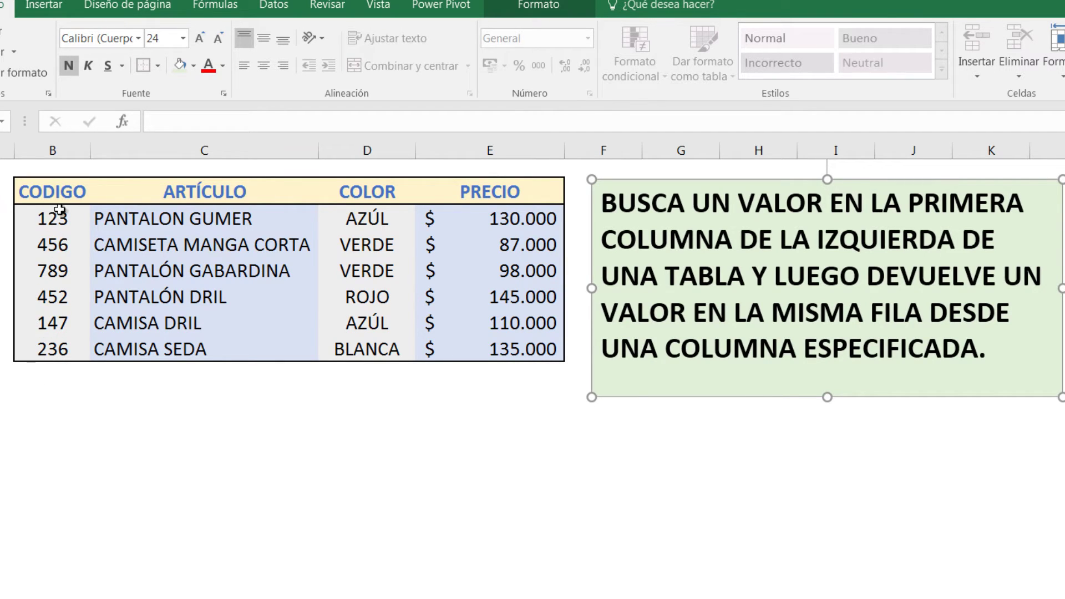
pyautogui.click(34, 298)
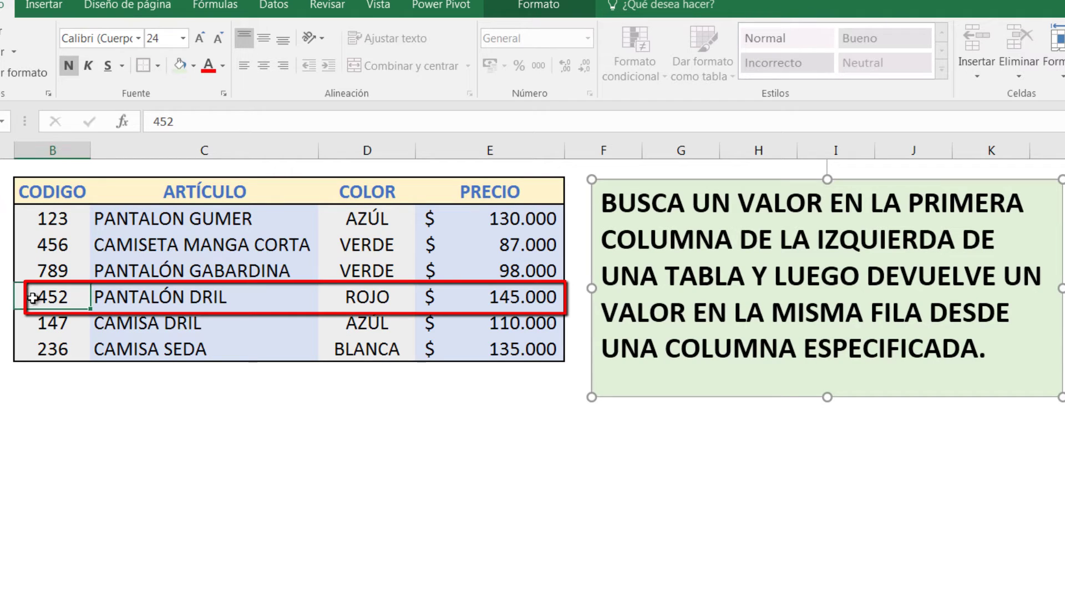
pyautogui.moveTo(34, 298); pyautogui.dragTo(286, 297)
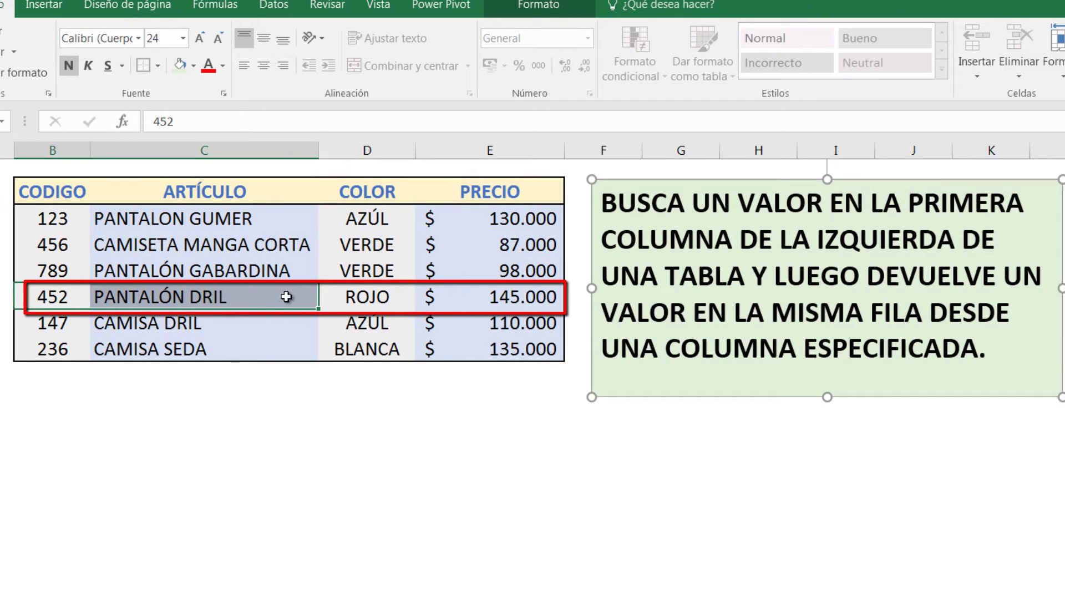
pyautogui.moveTo(286, 297); pyautogui.dragTo(494, 297)
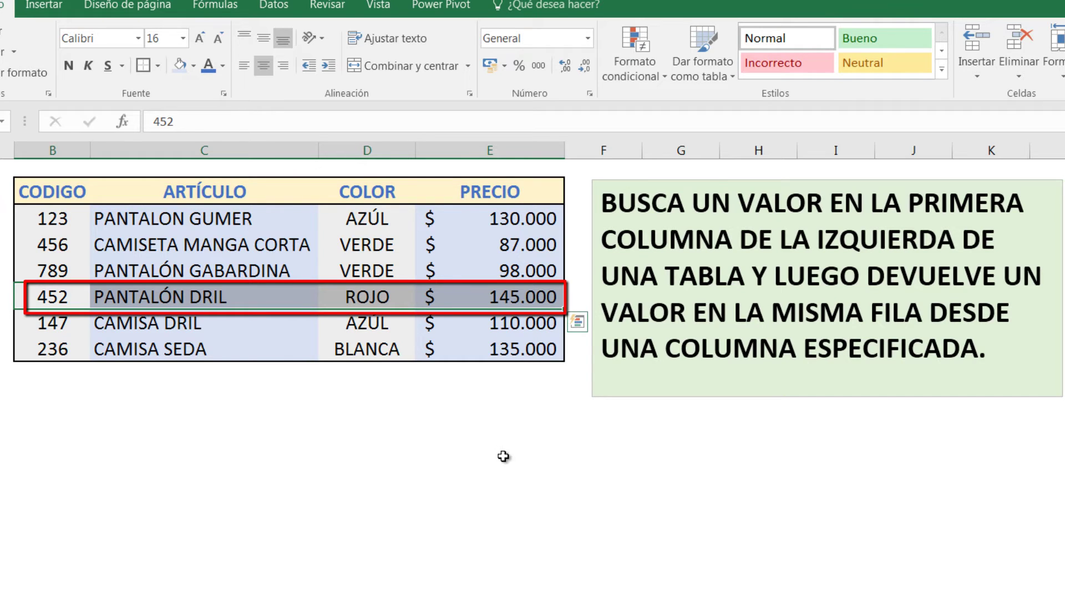
pyautogui.click(465, 447)
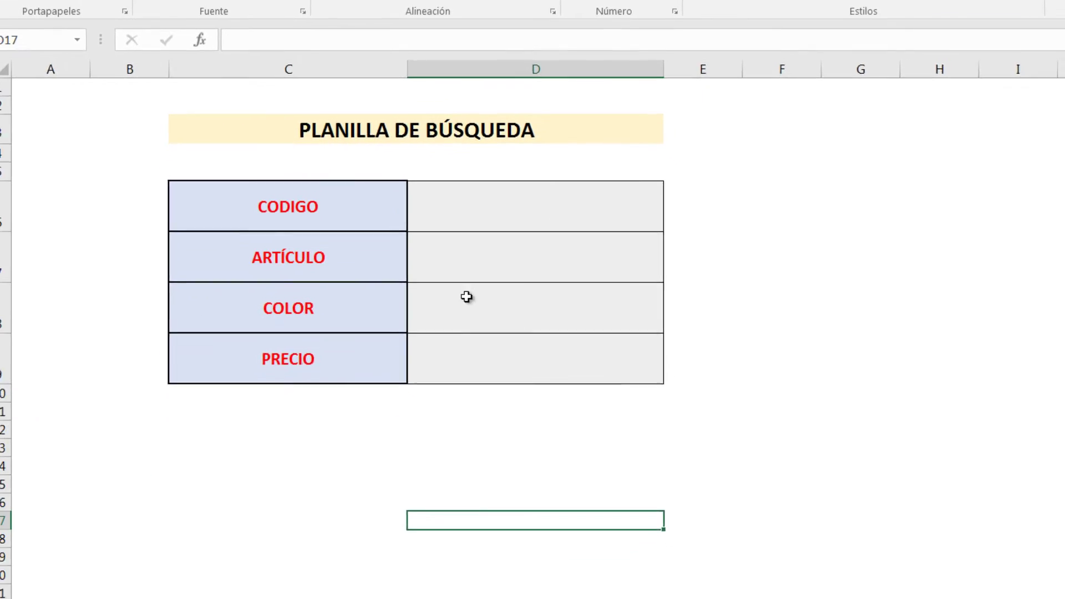
# Step: Copy Hoja1's header row B2:E2 (CODIGO to PRECIO)
pyautogui.click(101, 588)
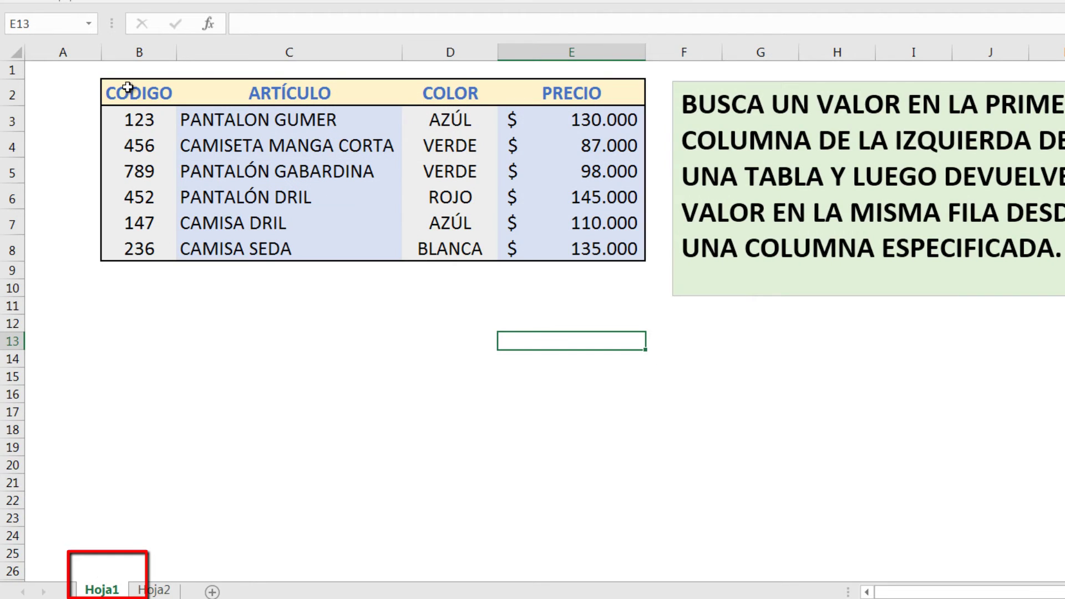
pyautogui.moveTo(117, 90); pyautogui.dragTo(616, 91)
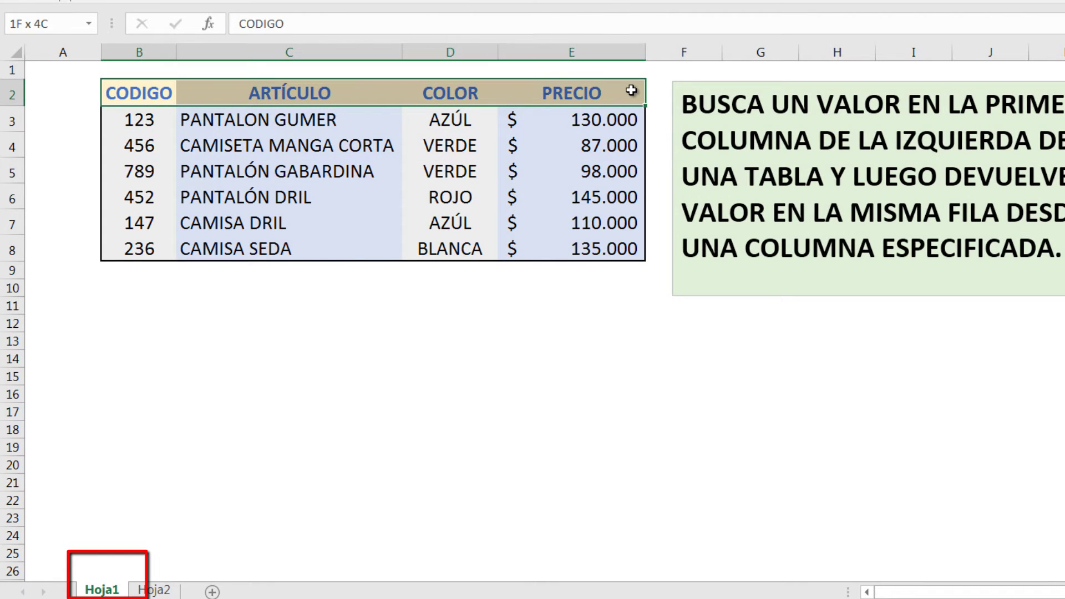
pyautogui.rightClick(346, 93)
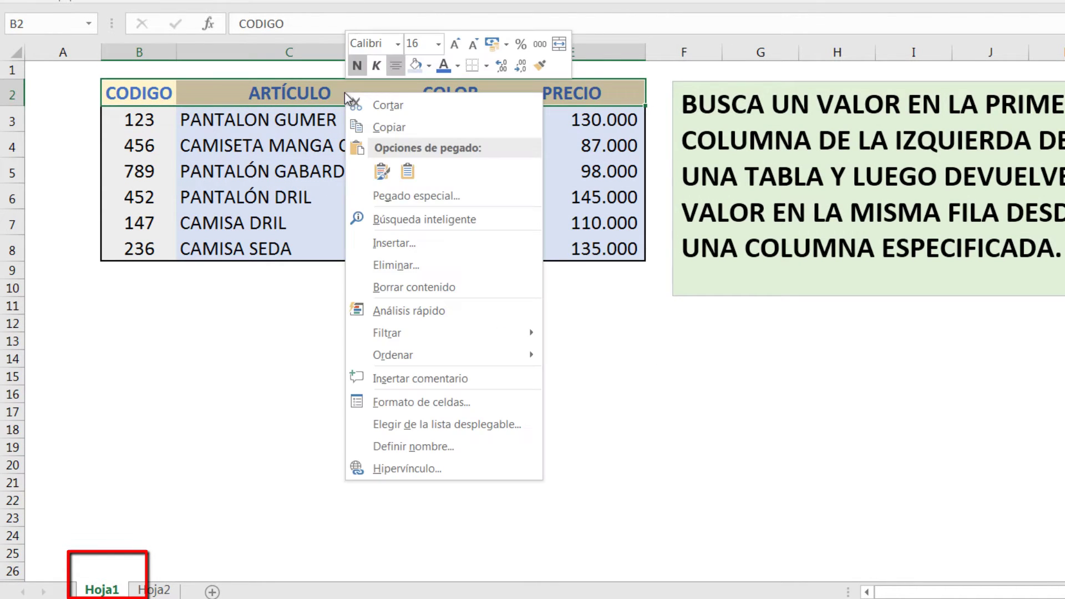
pyautogui.click(399, 127)
# Step: On Hoja2, go over the código cell D6 and result cells D7:D9, ending on D7
pyautogui.hotkey('ctrl', 'pagedown')
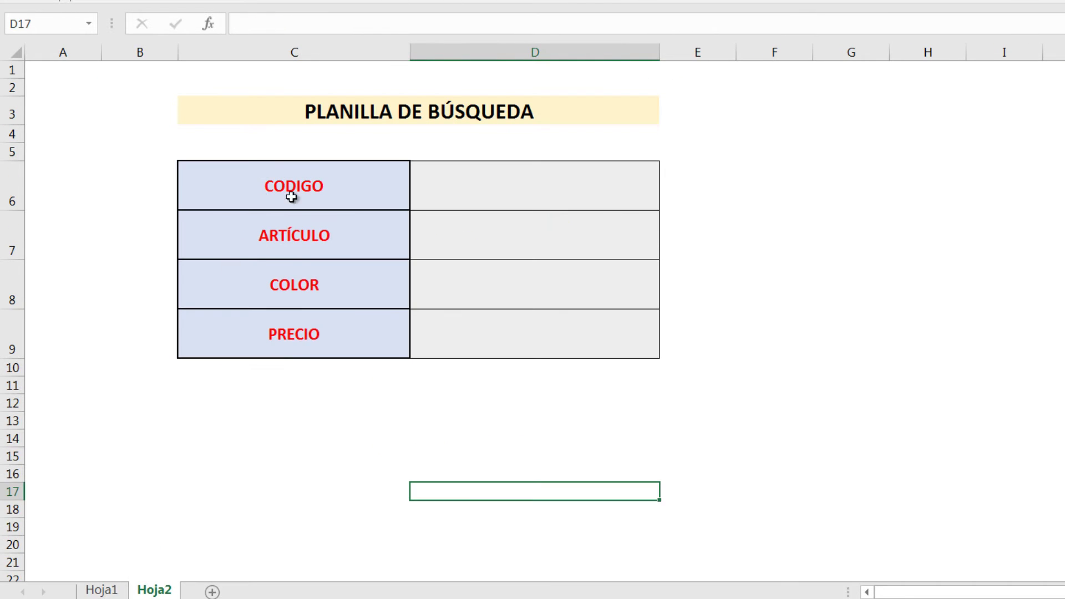
pyautogui.click(241, 181)
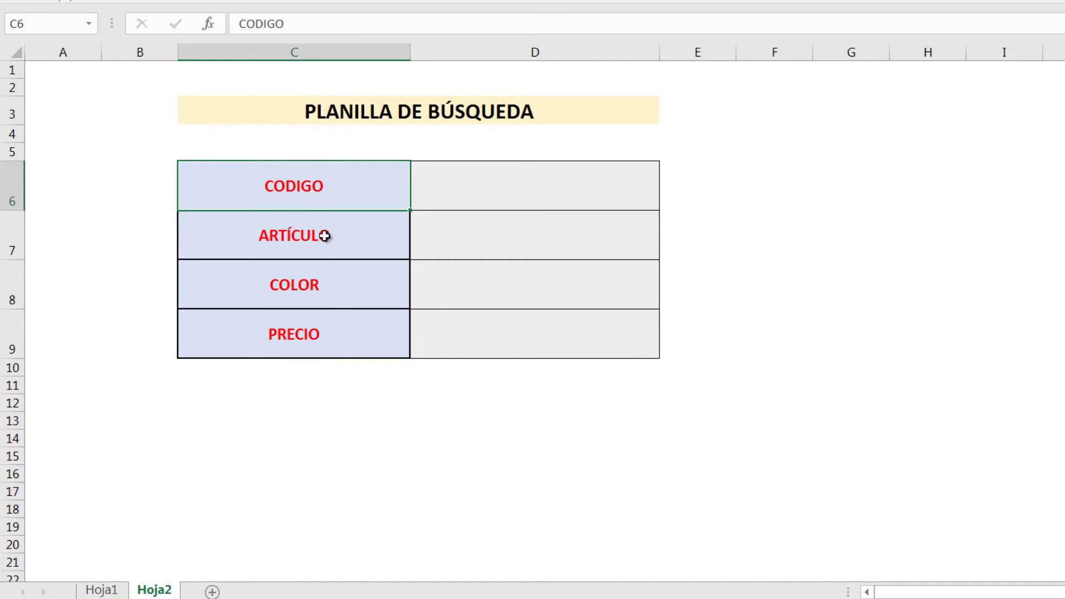
pyautogui.moveTo(501, 199); pyautogui.dragTo(514, 349)
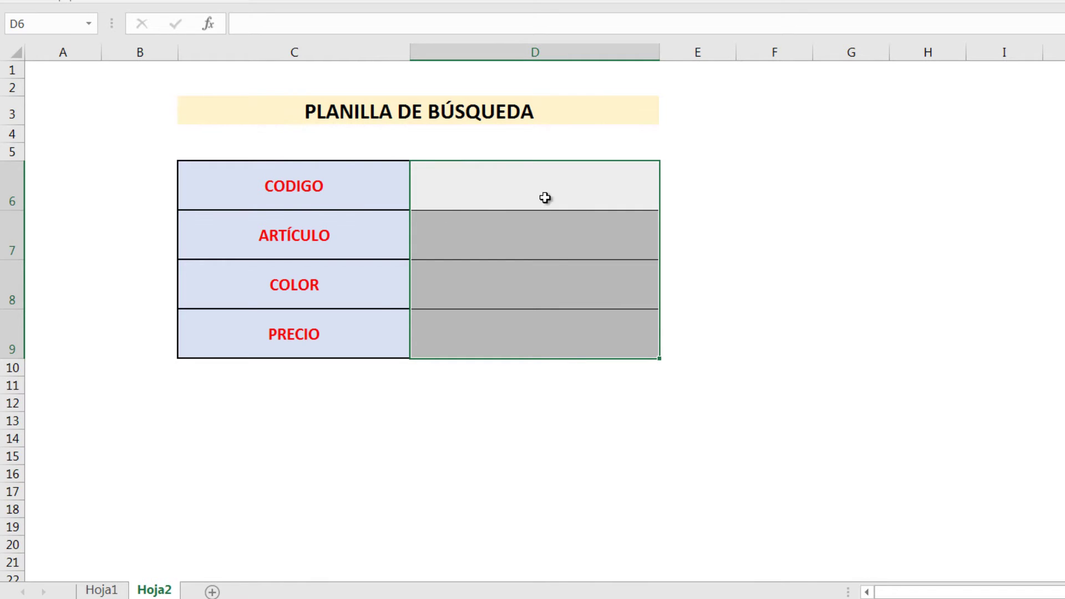
pyautogui.click(819, 175)
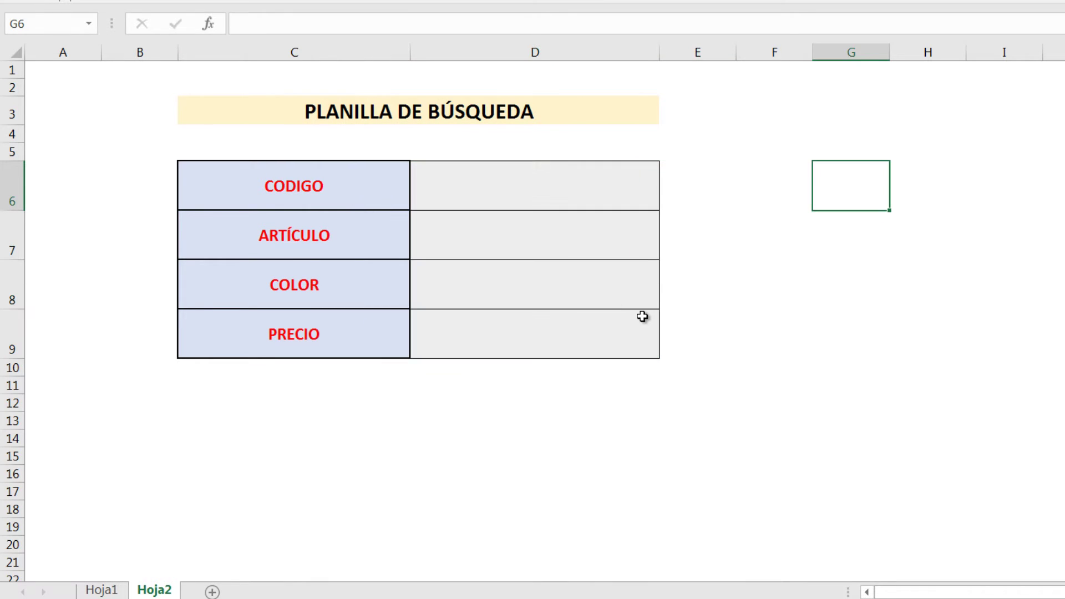
pyautogui.click(522, 188)
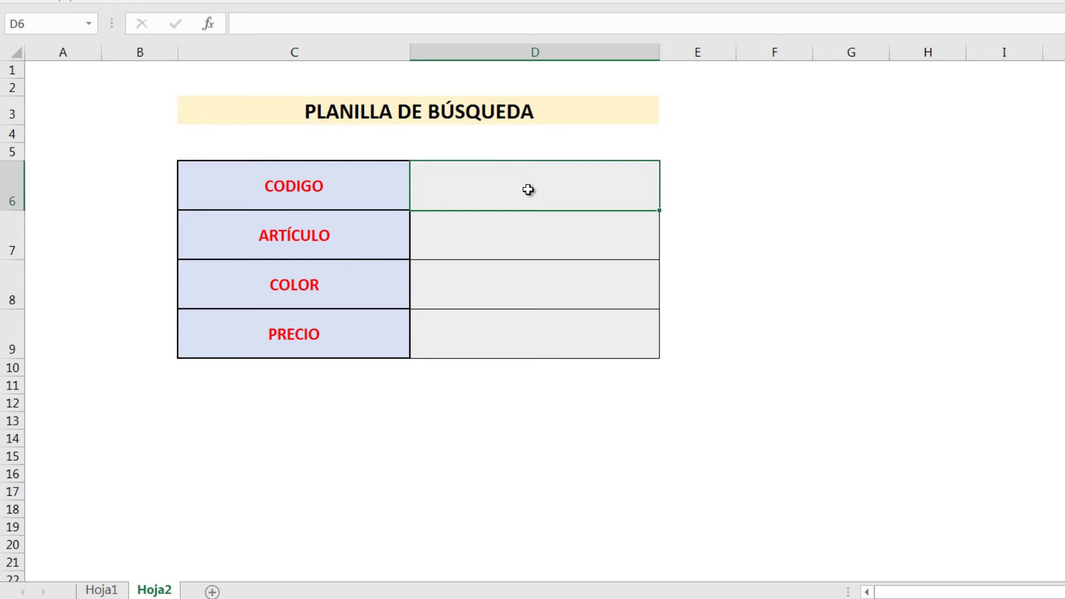
pyautogui.click(508, 244)
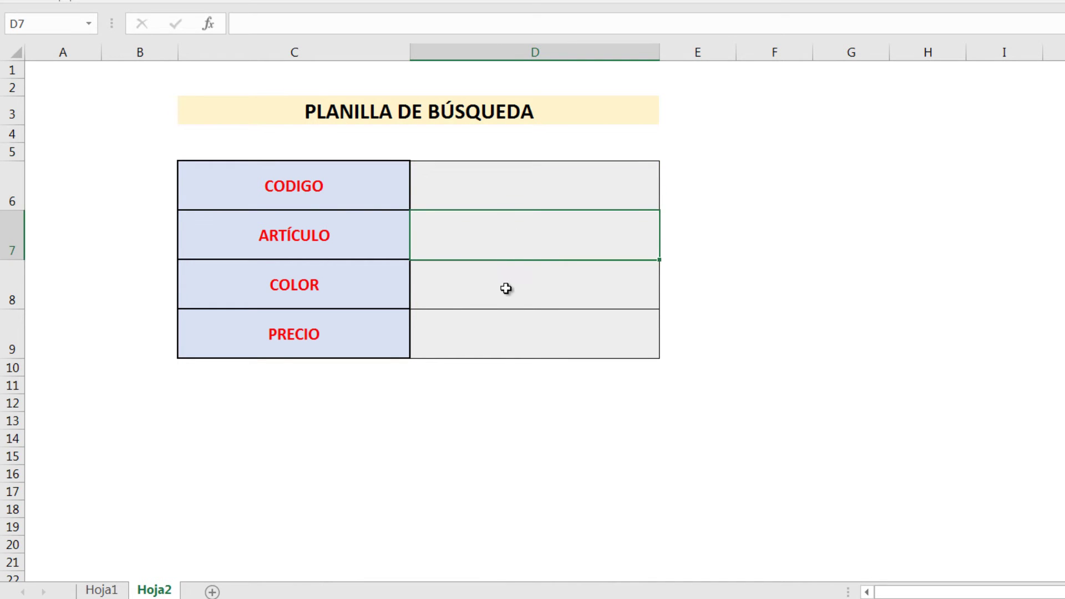
pyautogui.click(505, 292)
pyautogui.click(519, 333)
pyautogui.click(513, 284)
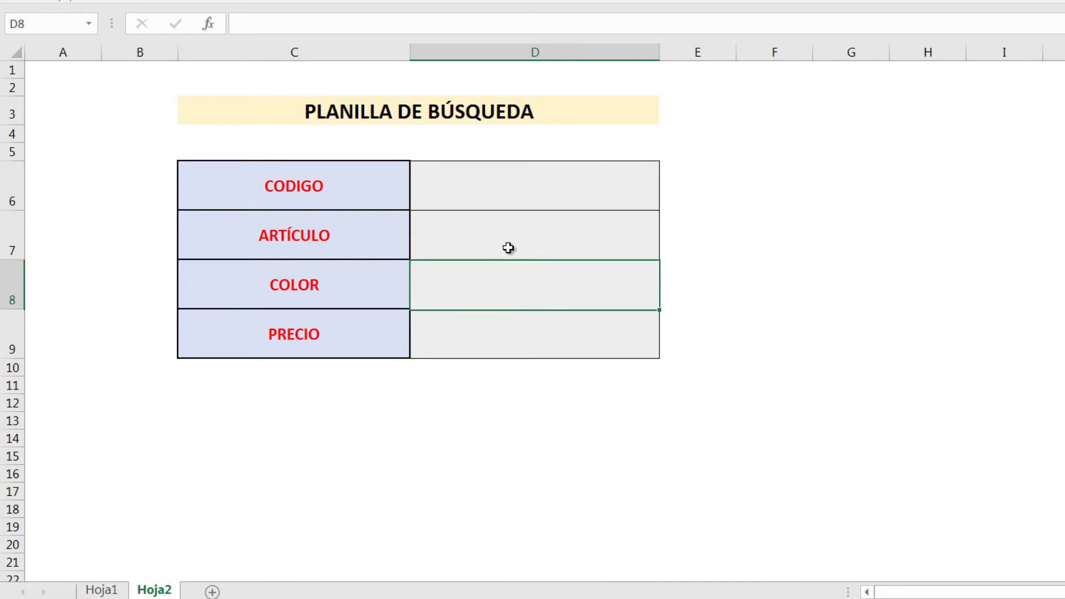
pyautogui.moveTo(523, 237); pyautogui.dragTo(515, 326)
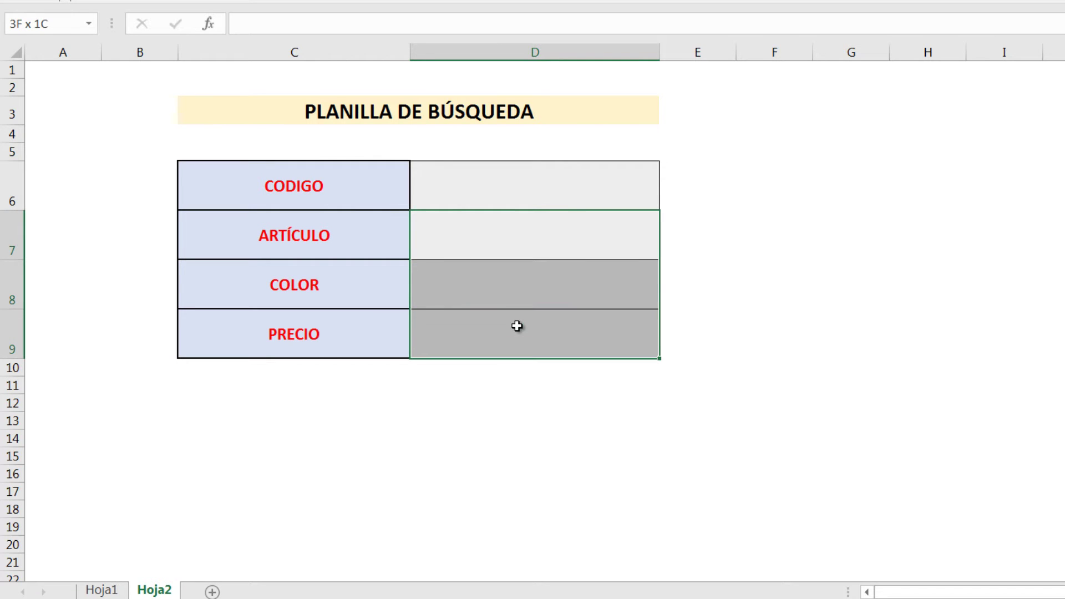
pyautogui.click(516, 240)
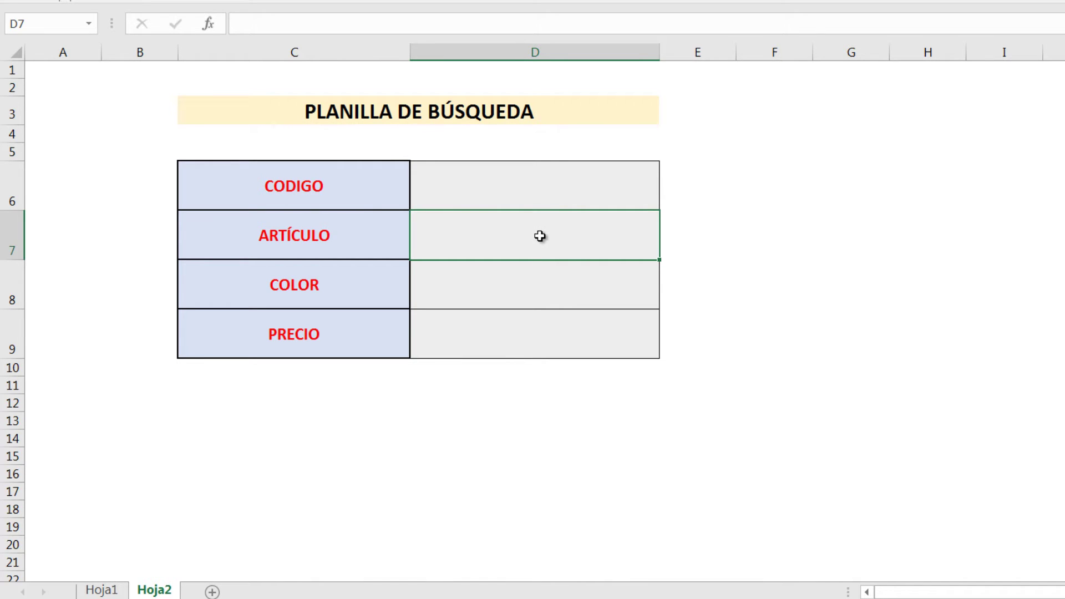
# Step: Insert a BUSCARV function into the ARTÍCULO cell D7 from Insertar función
pyautogui.click(210, 24)
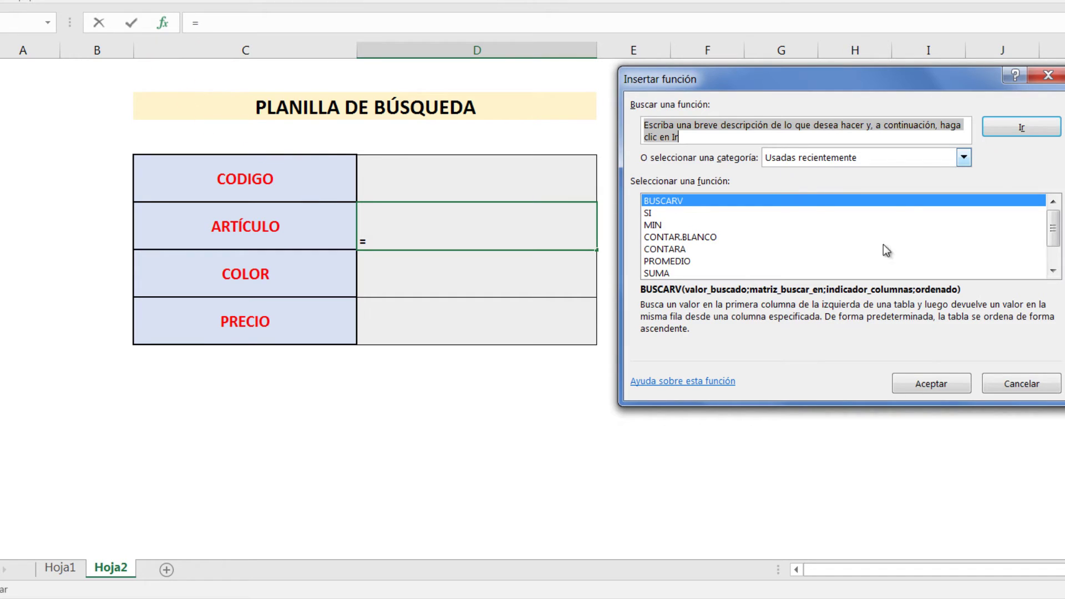
pyautogui.click(964, 158)
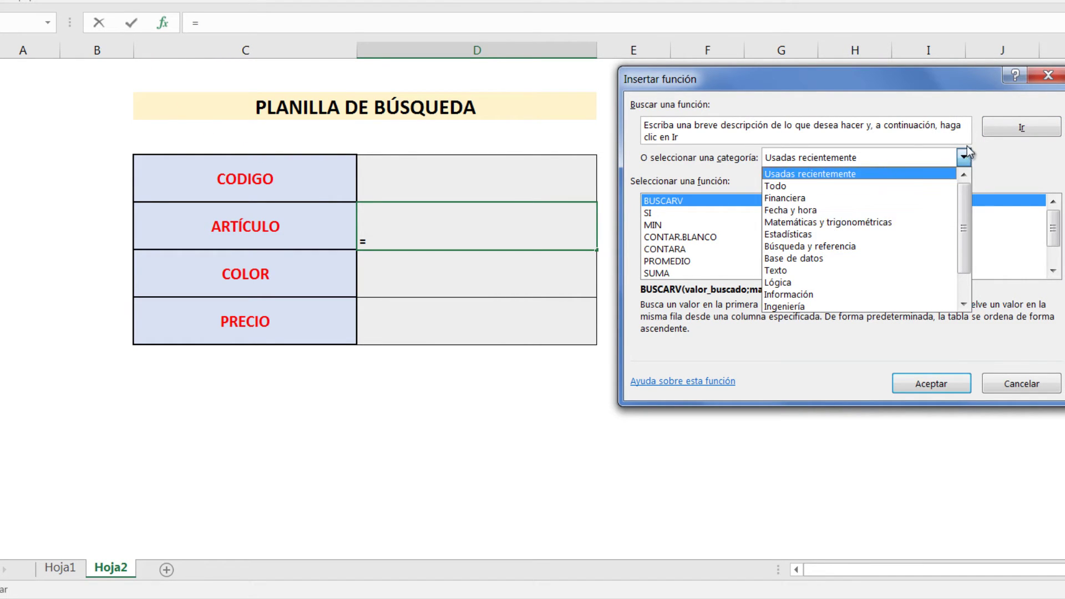
pyautogui.click(964, 158)
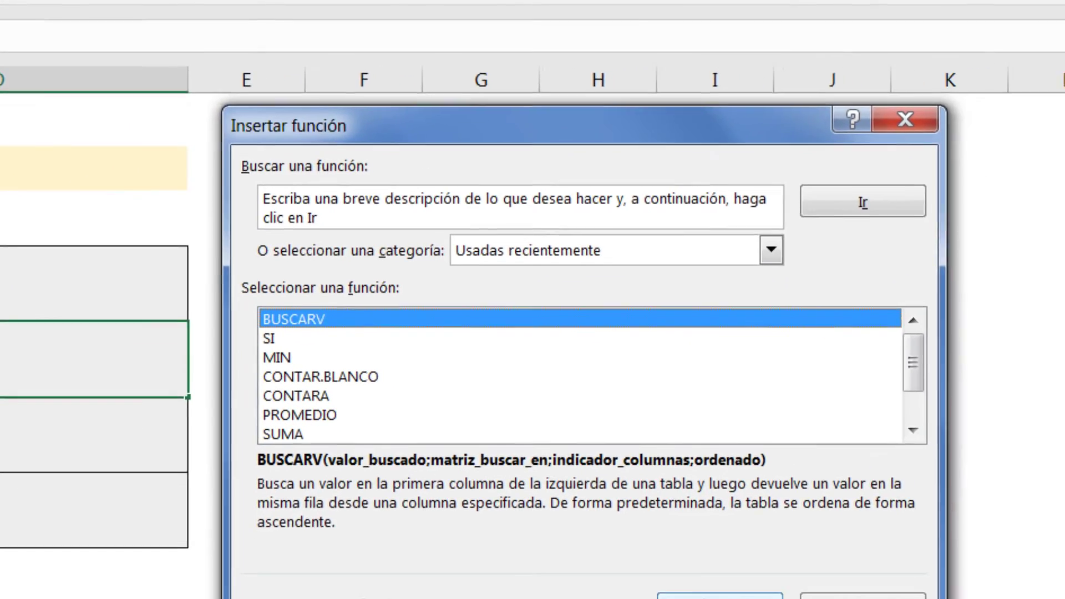
pyautogui.click(694, 595)
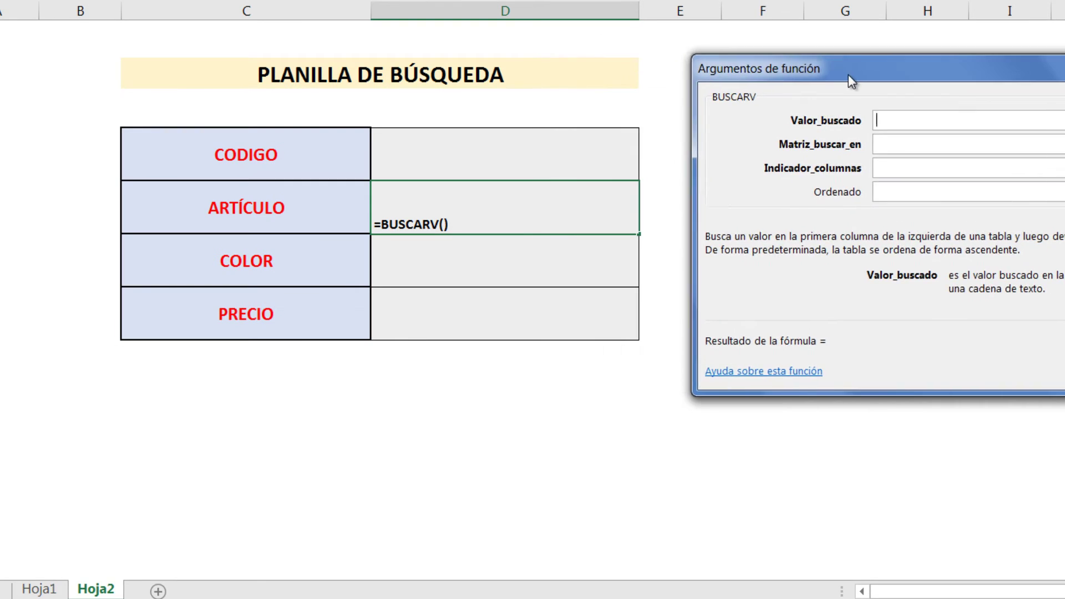
# Step: Set BUSCARV's lookup value to D6 and its table range to Hoja1!B3:E8
pyautogui.moveTo(849, 75); pyautogui.dragTo(805, 61)
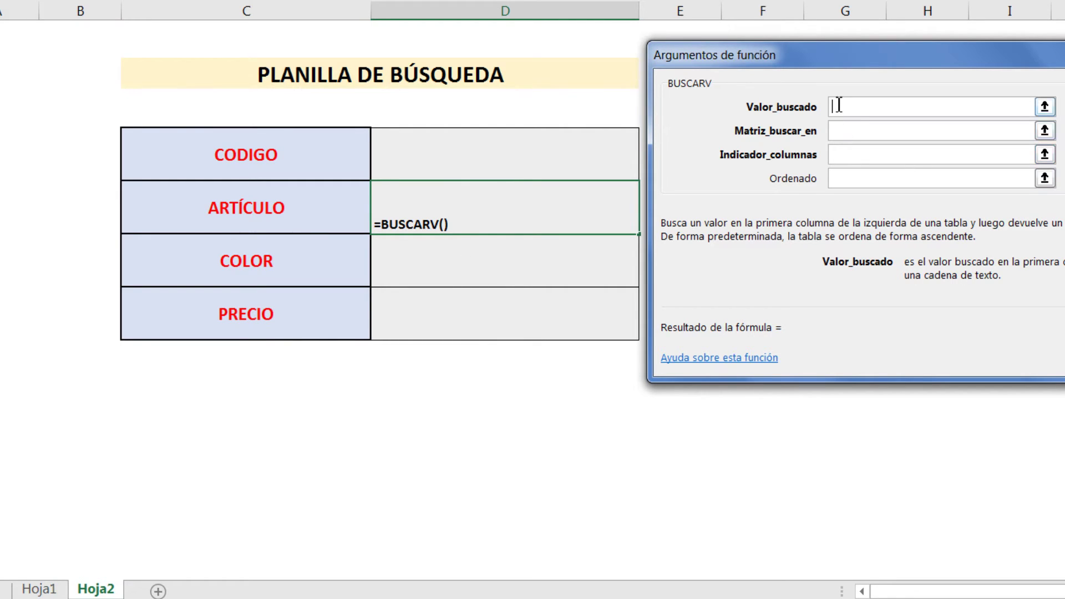
pyautogui.click(1045, 106)
pyautogui.click(485, 162)
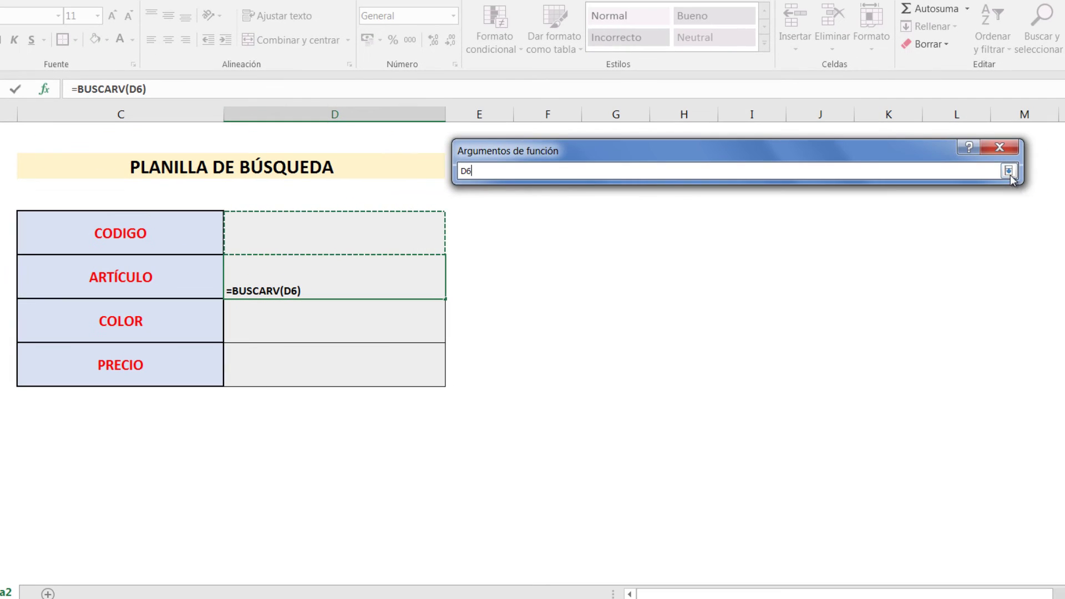
pyautogui.click(1009, 175)
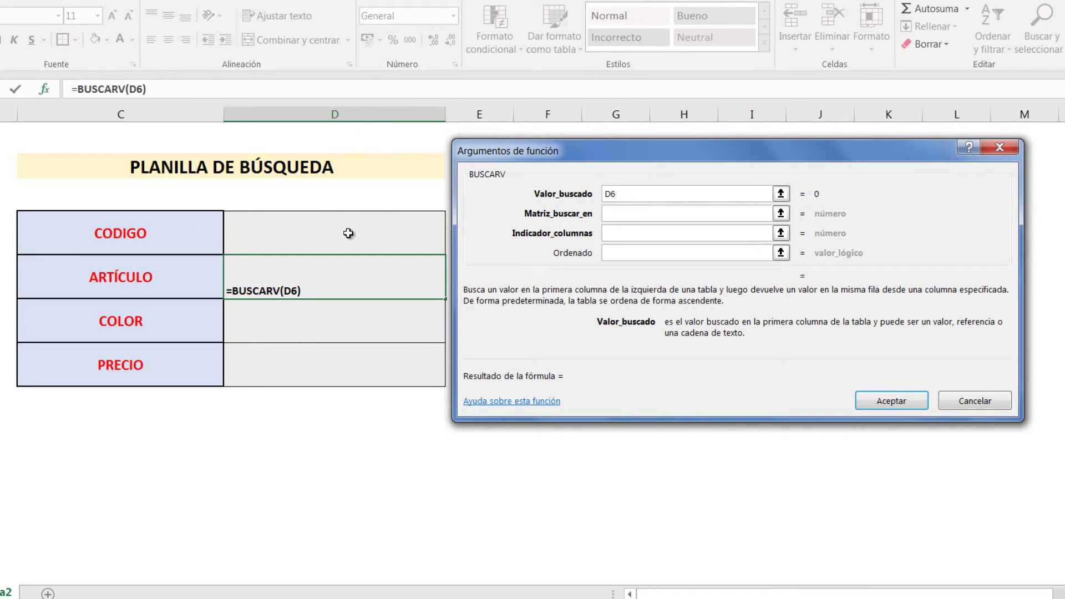
pyautogui.press('Tab')
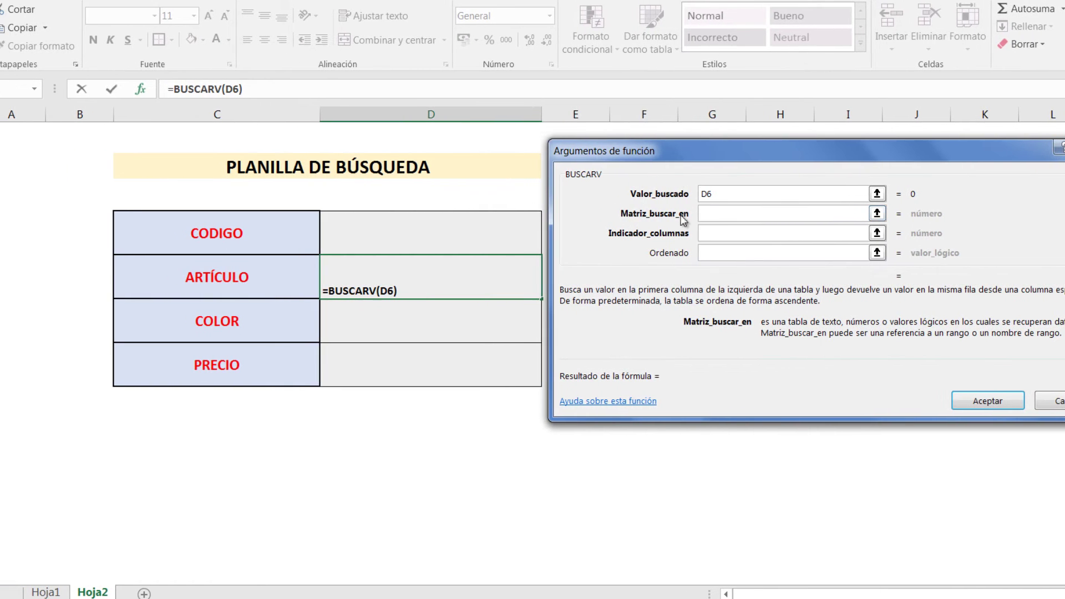
pyautogui.click(878, 215)
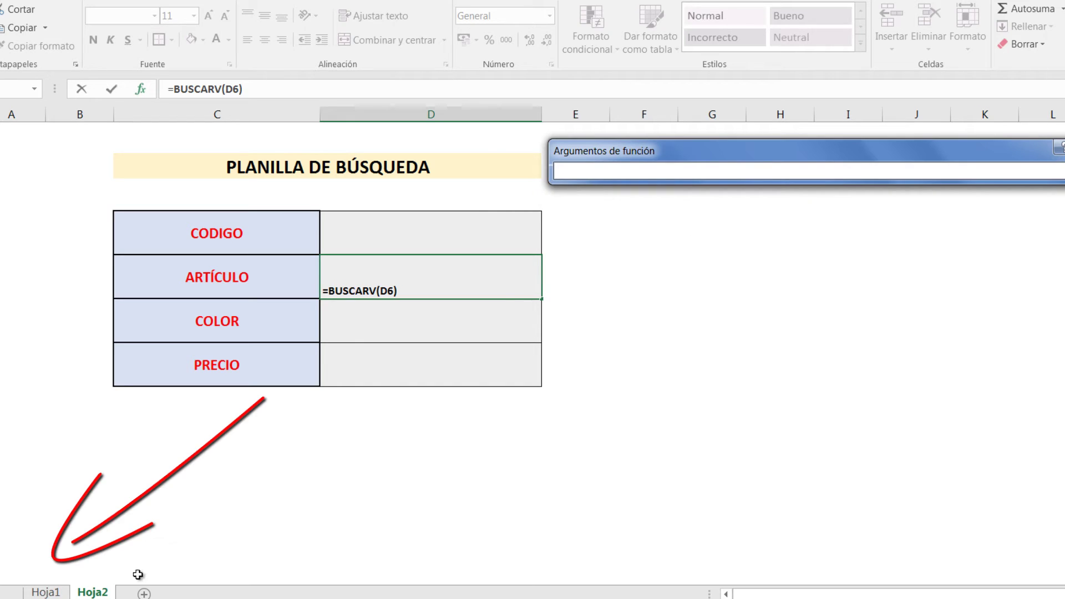
pyautogui.click(41, 592)
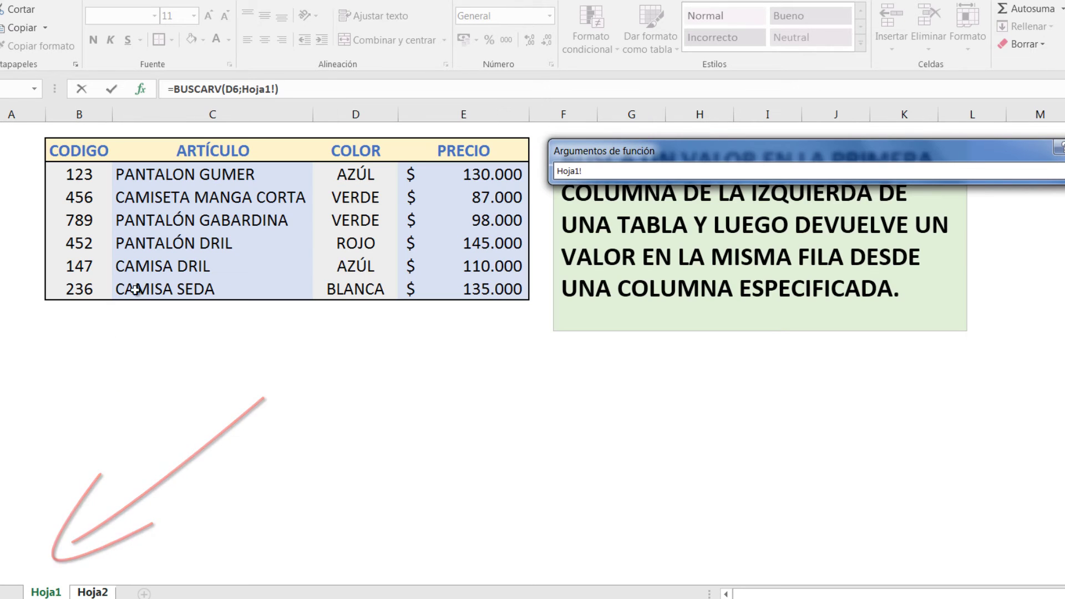
pyautogui.moveTo(76, 171); pyautogui.dragTo(498, 267)
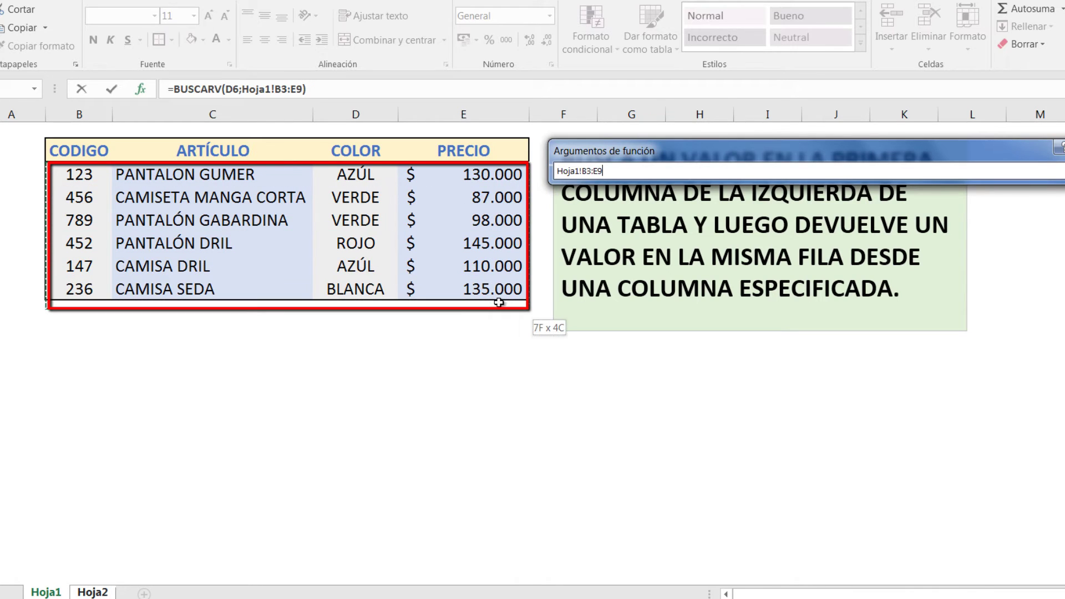
pyautogui.moveTo(498, 266); pyautogui.dragTo(502, 292)
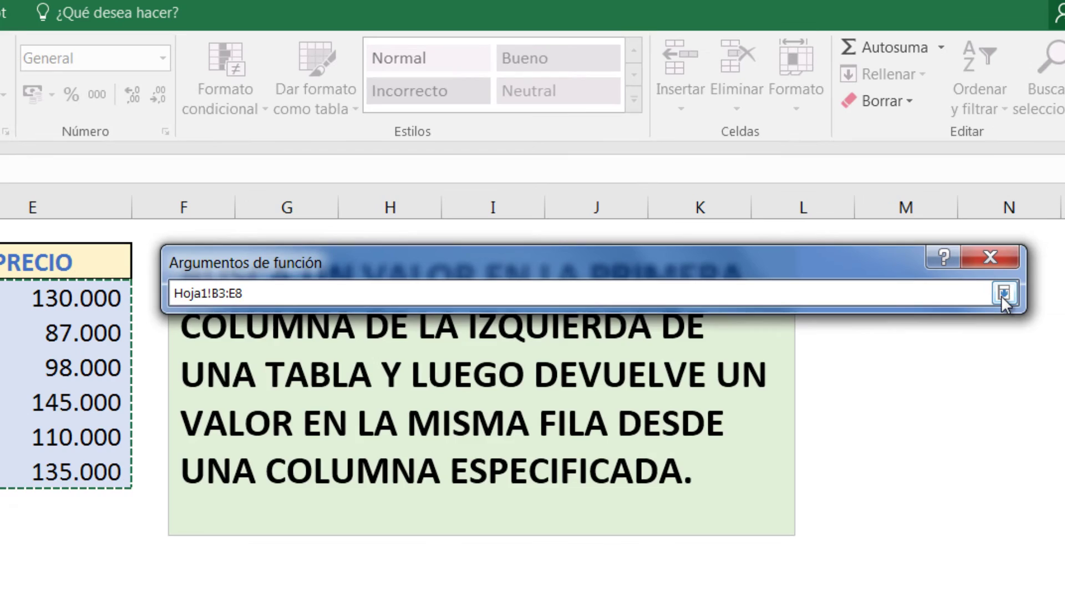
pyautogui.click(1007, 294)
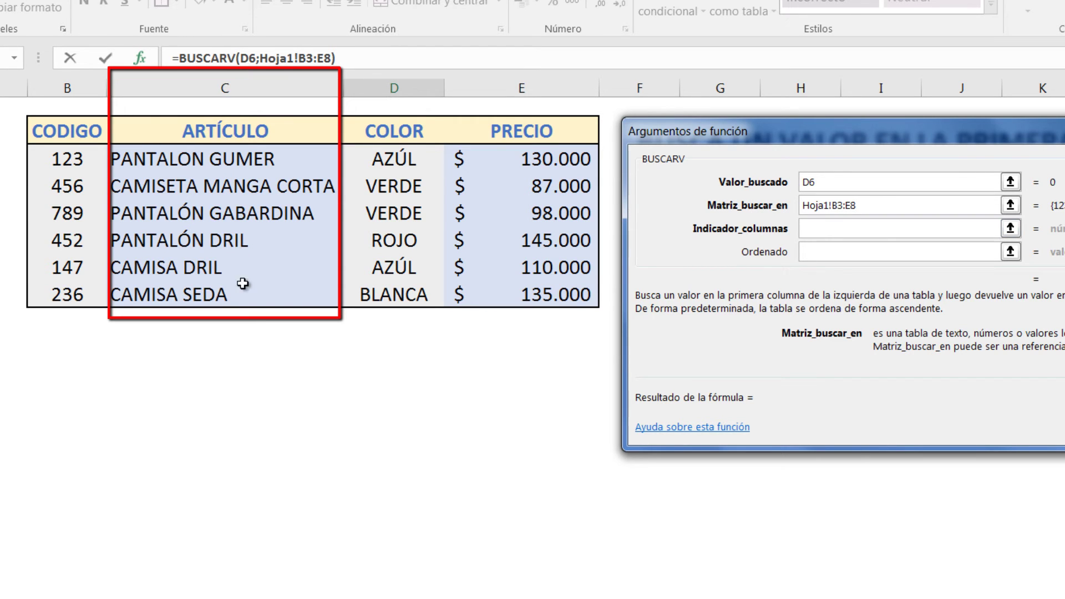
# Step: Set column index 2 and Ordenado 0, then confirm the D7 formula
pyautogui.click(812, 229)
pyautogui.write('2')
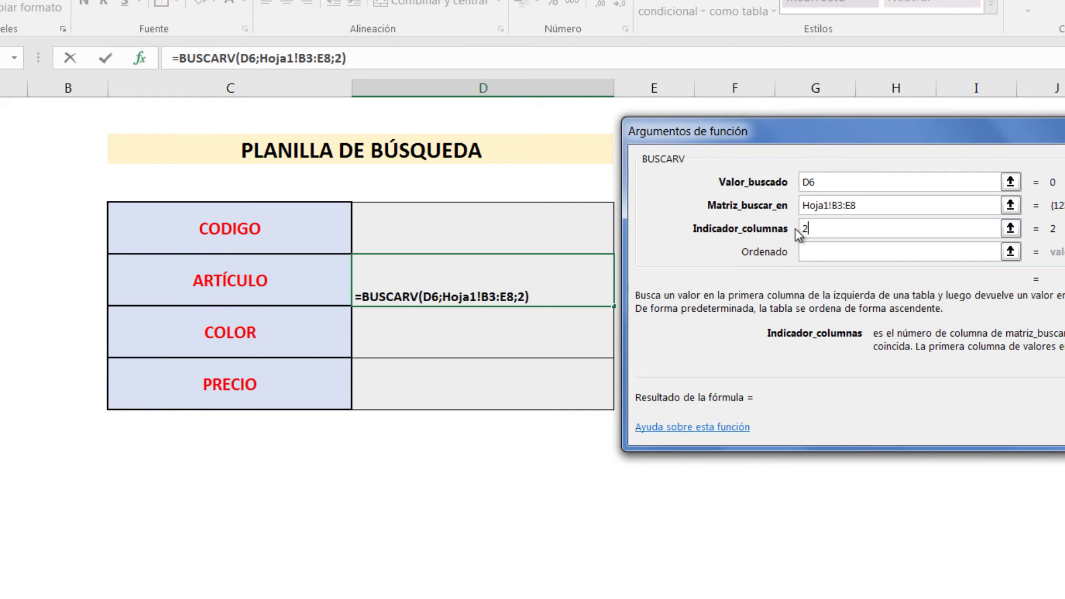
pyautogui.click(822, 255)
pyautogui.write('0')
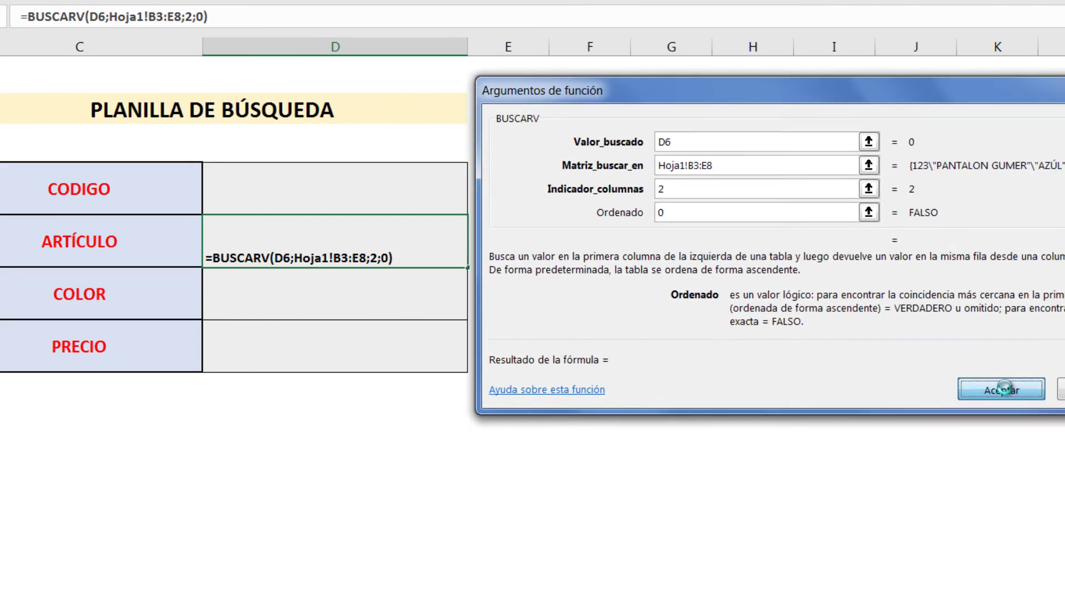
pyautogui.click(932, 368)
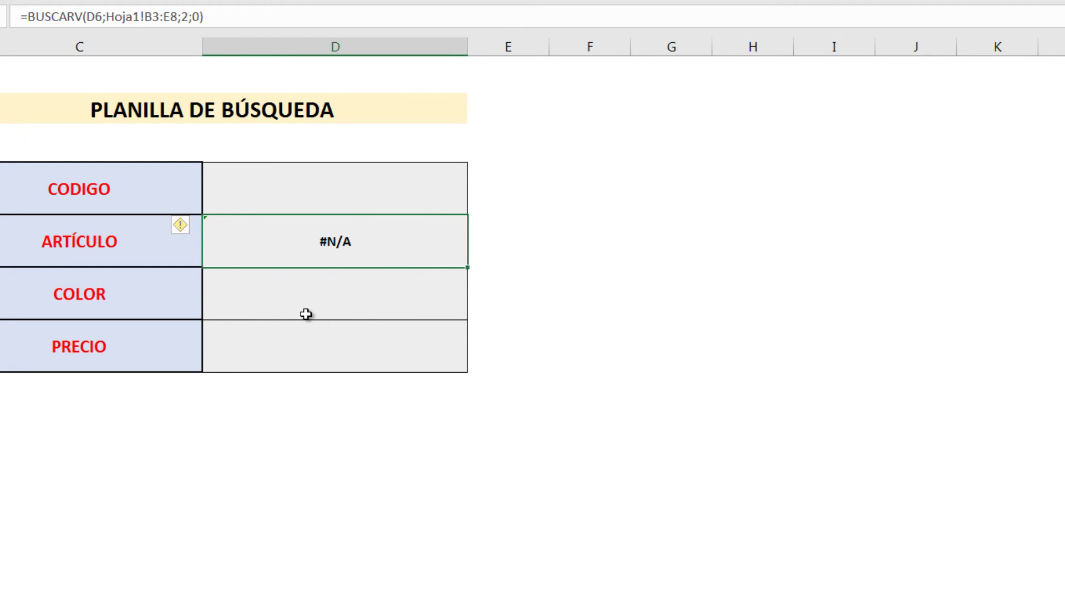
# Step: Insert BUSCARV in D8 with lookup value D6 and the Hoja1 product table as range
pyautogui.click(344, 300)
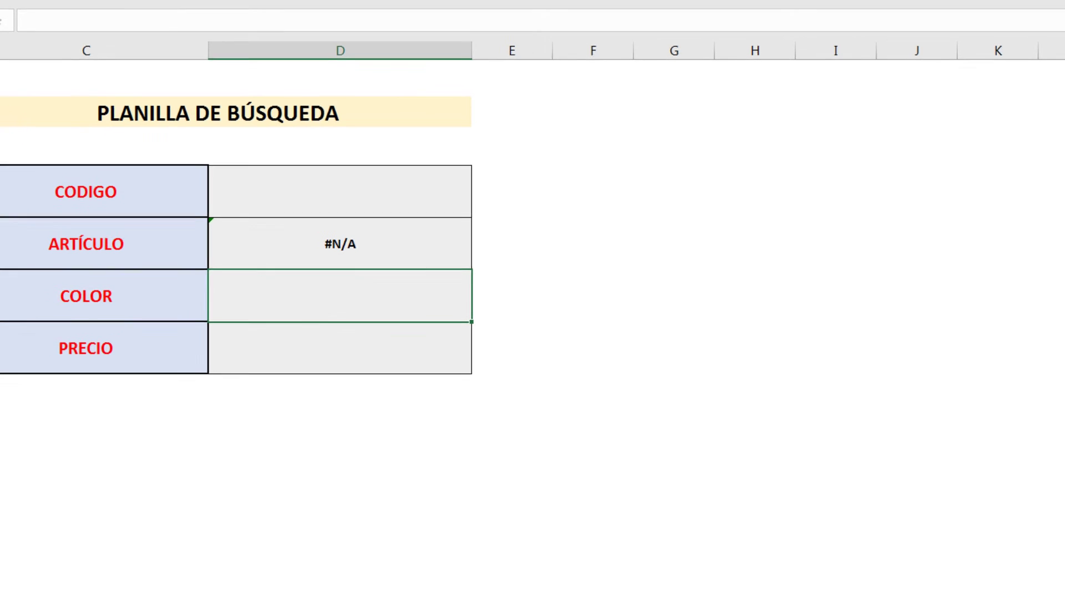
pyautogui.click(98, 76)
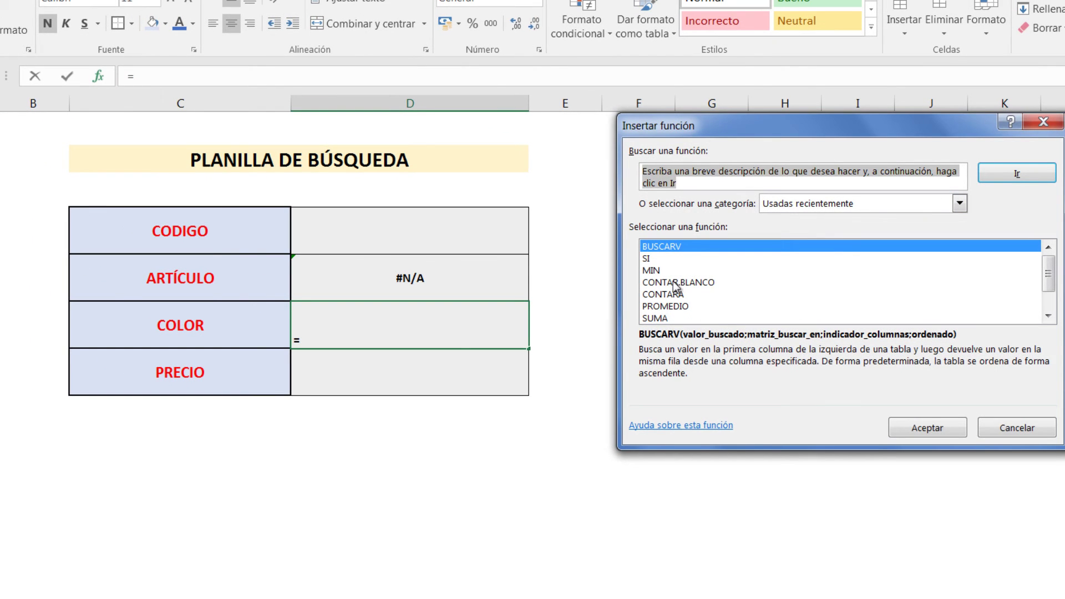
pyautogui.click(926, 428)
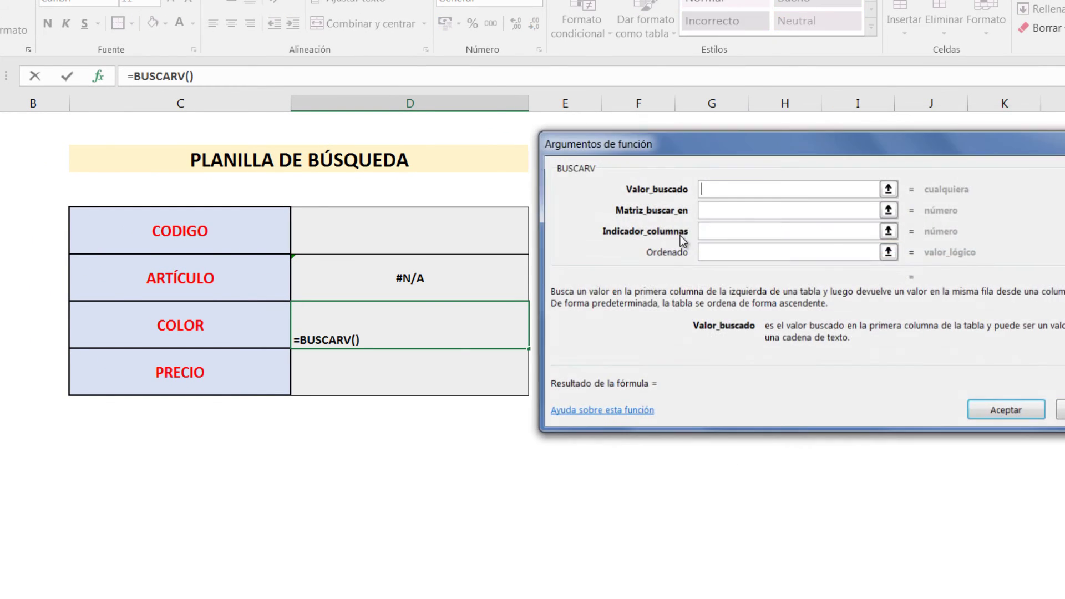
pyautogui.click(420, 229)
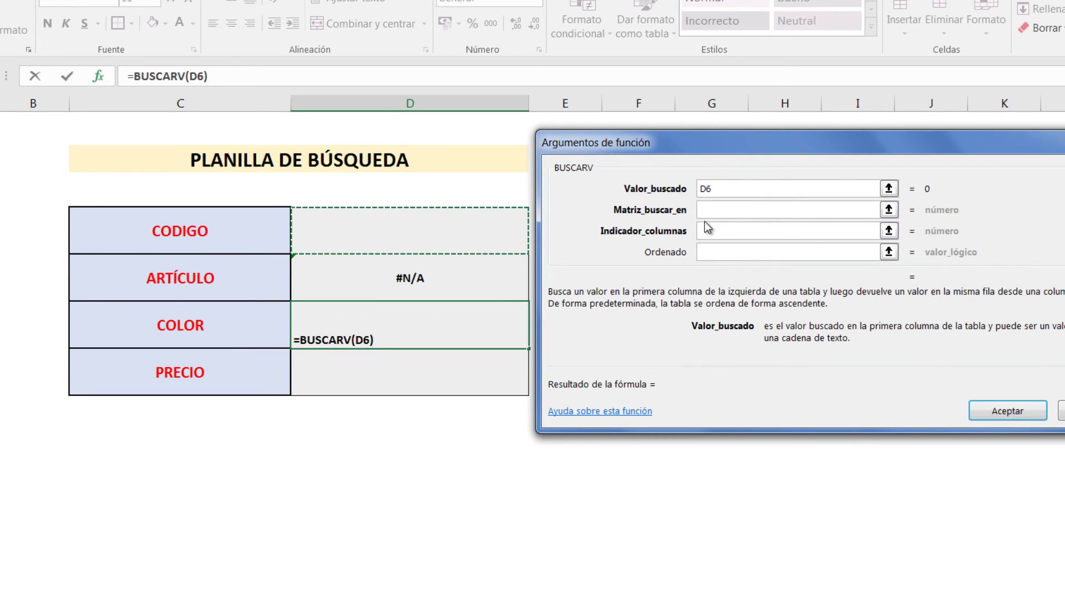
pyautogui.click(888, 210)
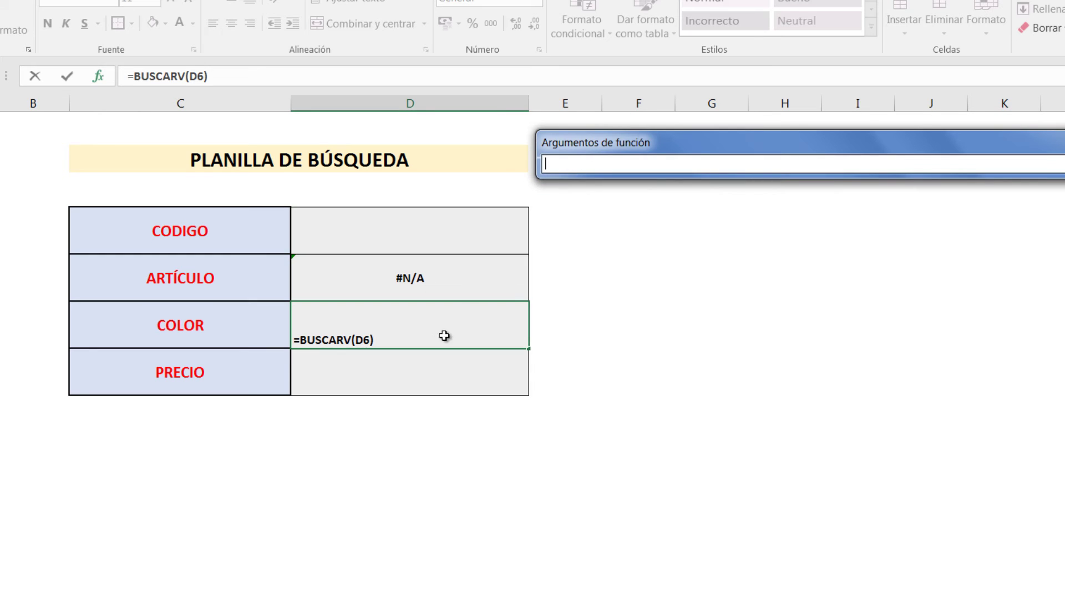
pyautogui.click(26, 582)
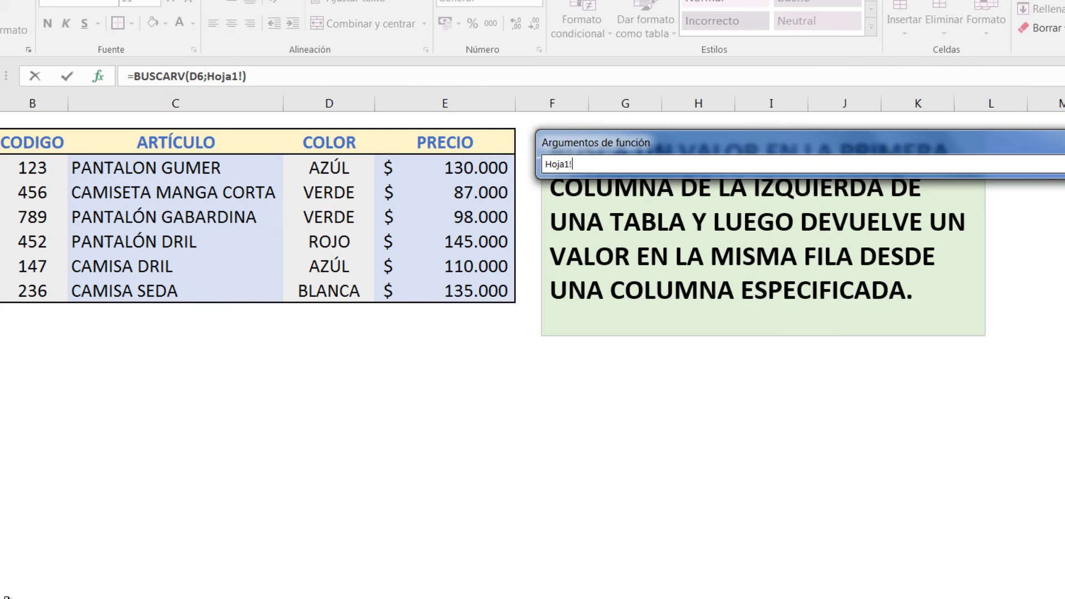
pyautogui.moveTo(32, 168)
pyautogui.mouseDown()
pyautogui.moveTo(444, 282)
pyautogui.moveTo(447, 292)
pyautogui.mouseUp()
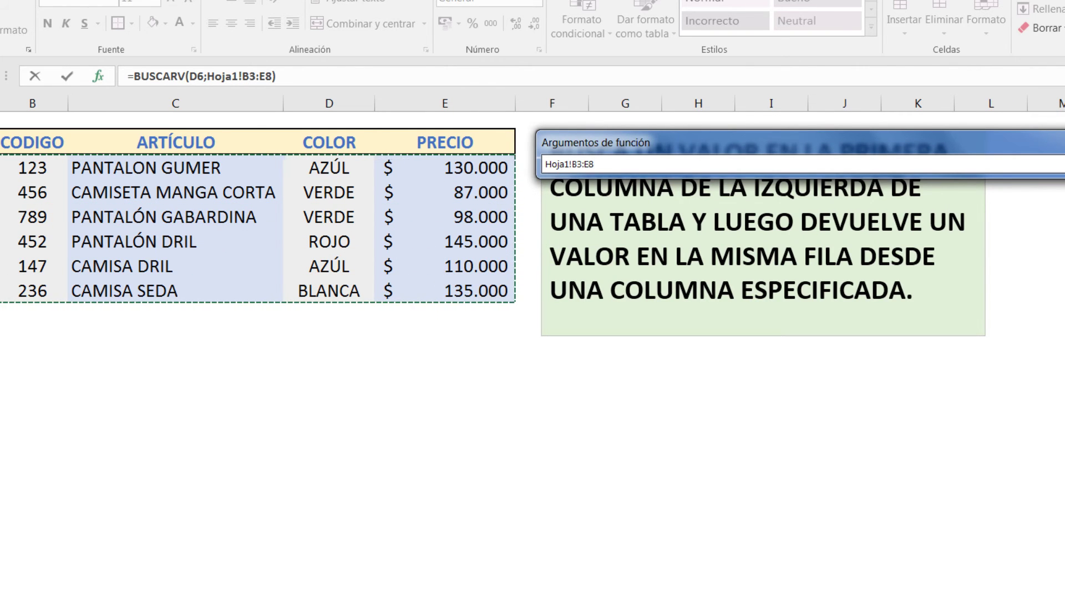
pyautogui.write('3')
pyautogui.press('Return')
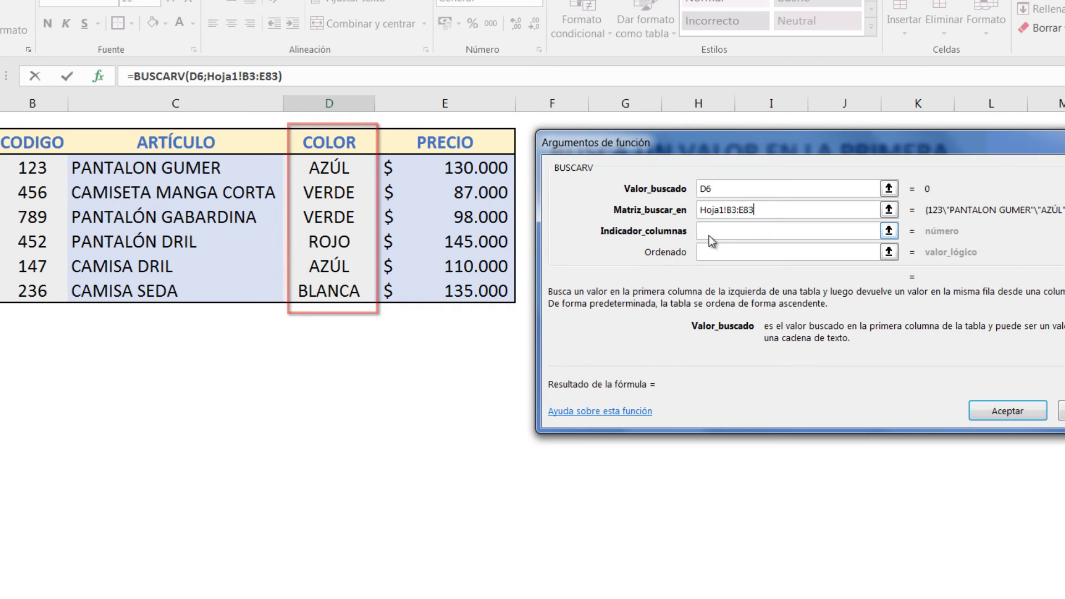
# Step: Correct the range to Hoja1!B3:E8, set column 3 and Ordenado 0, and confirm
pyautogui.click(753, 215)
pyautogui.press('BackSpace')
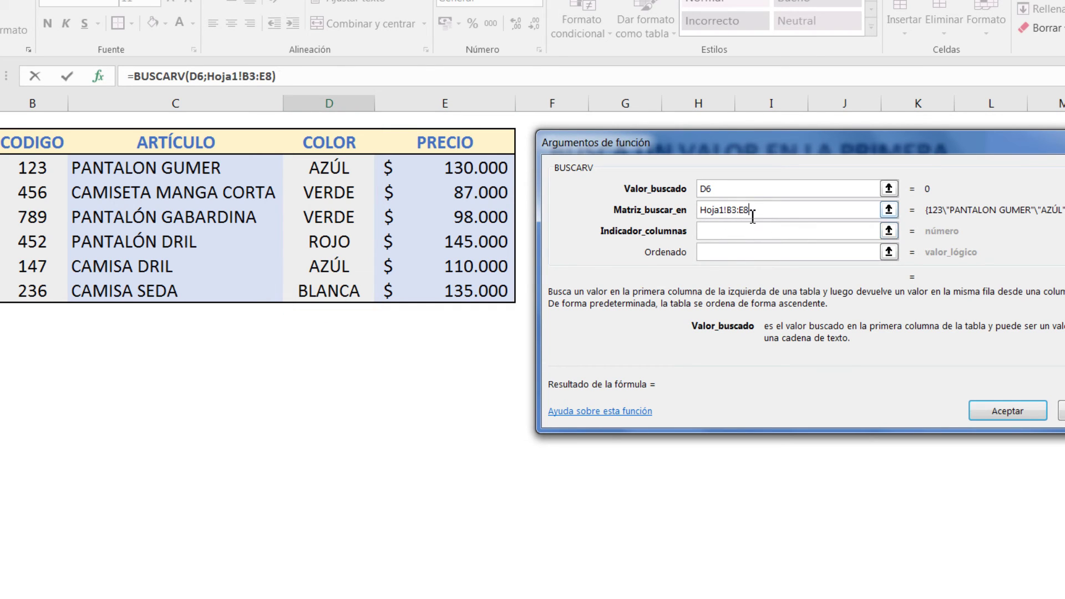
pyautogui.click(709, 233)
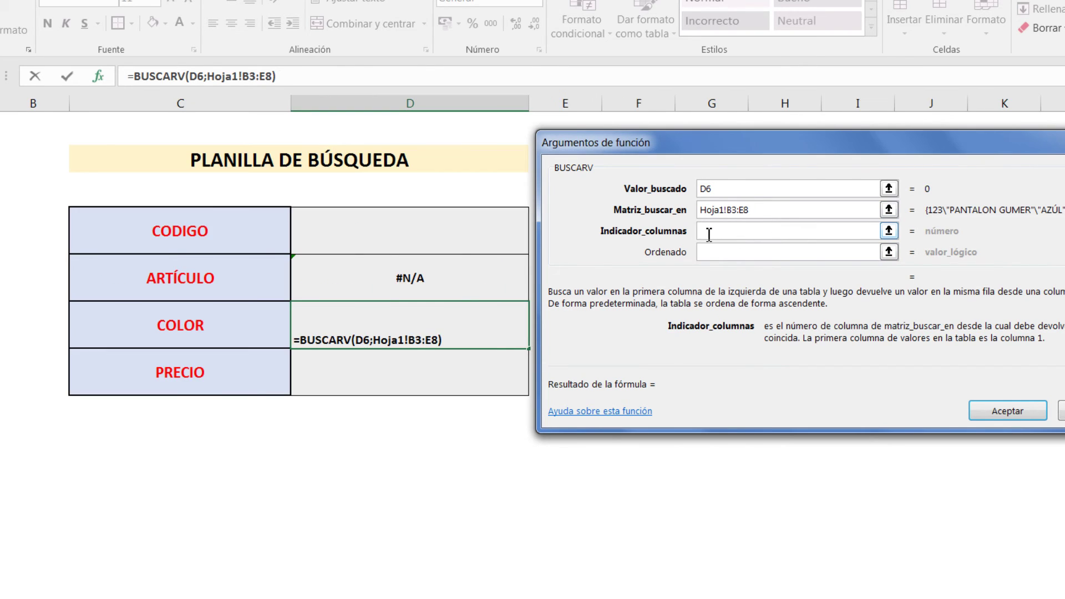
pyautogui.write('3')
pyautogui.click(717, 250)
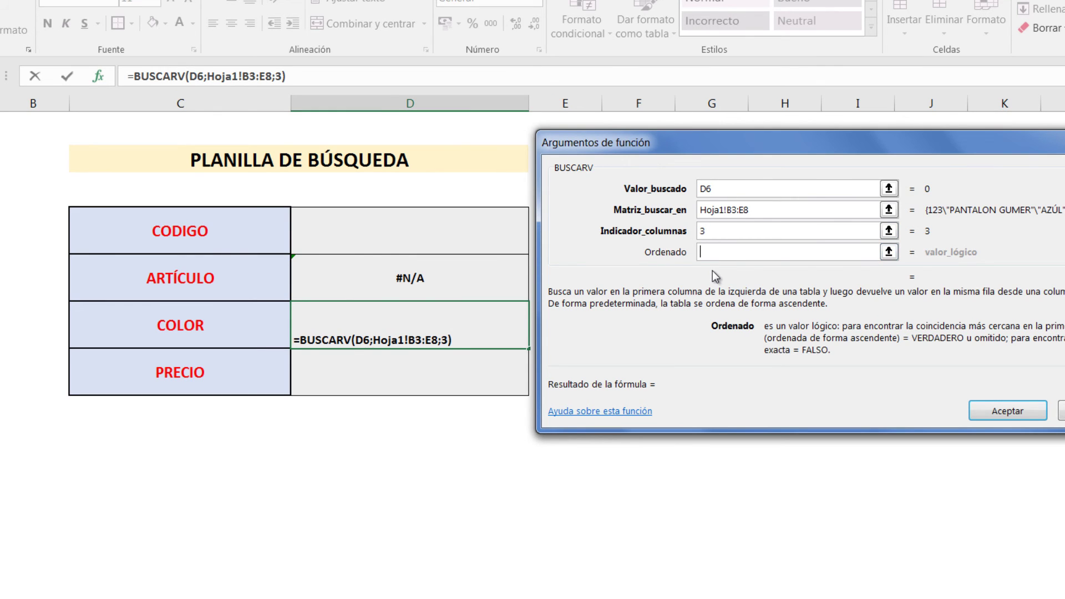
pyautogui.write(';0')
pyautogui.click(993, 411)
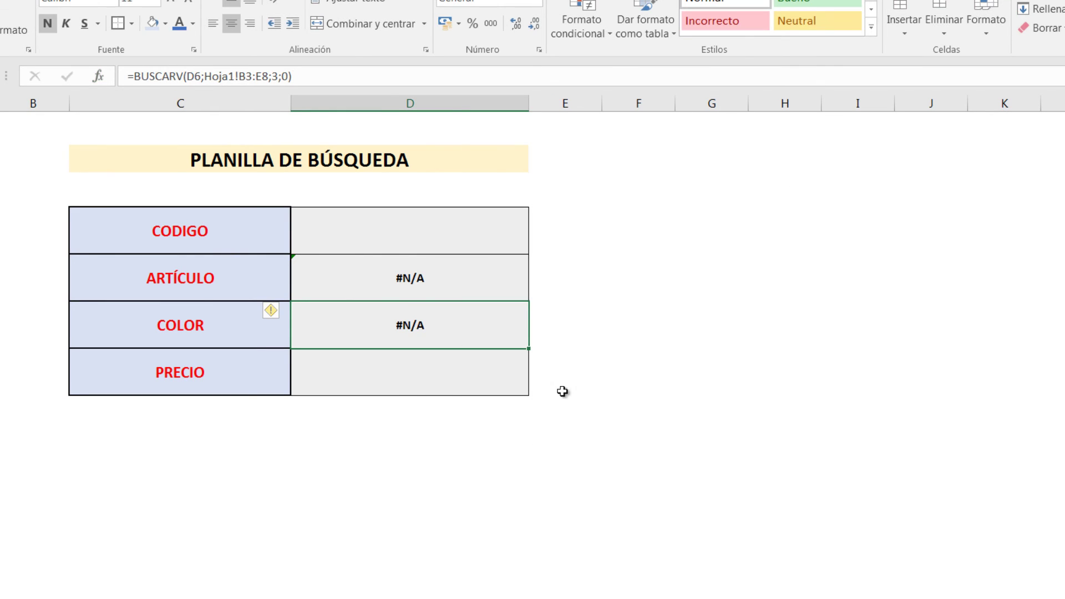
# Step: Insert BUSCARV in the PRECIO cell D9 with lookup value D6 and range Hoja1!B3:E8
pyautogui.click(433, 381)
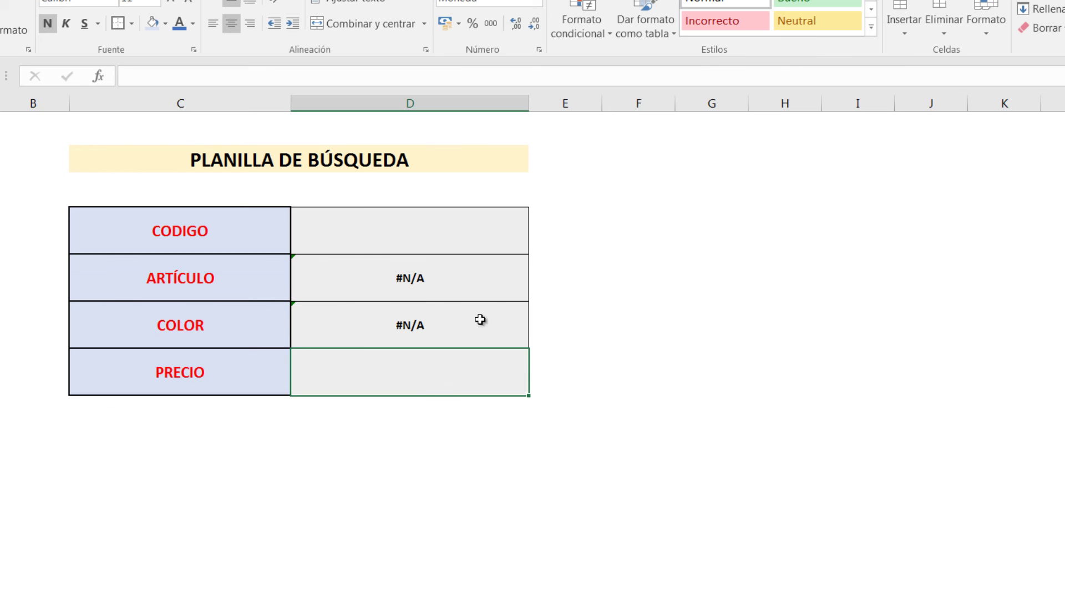
pyautogui.click(98, 76)
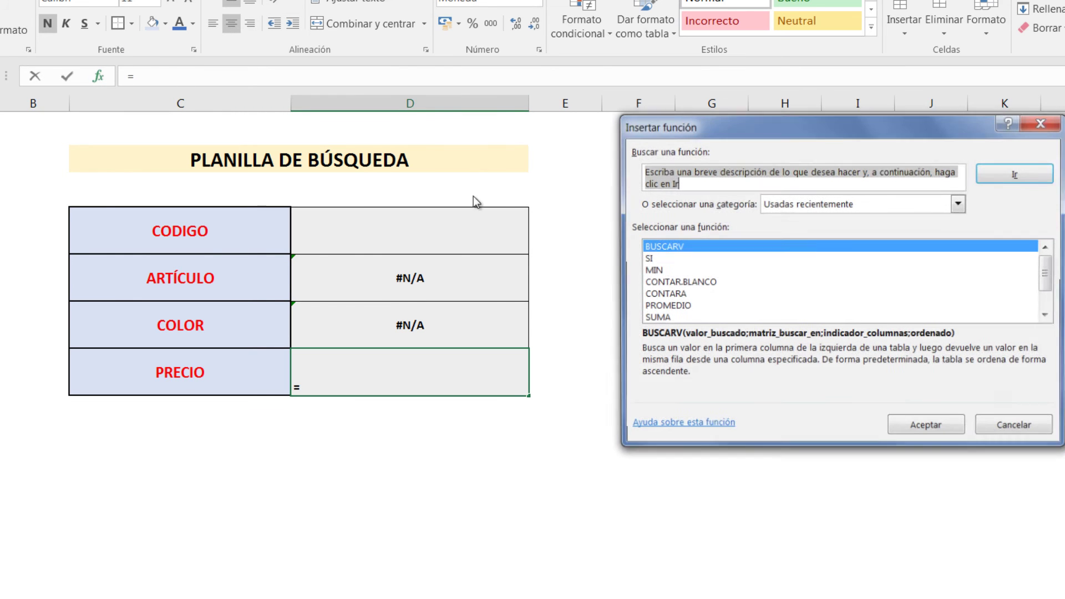
pyautogui.click(928, 428)
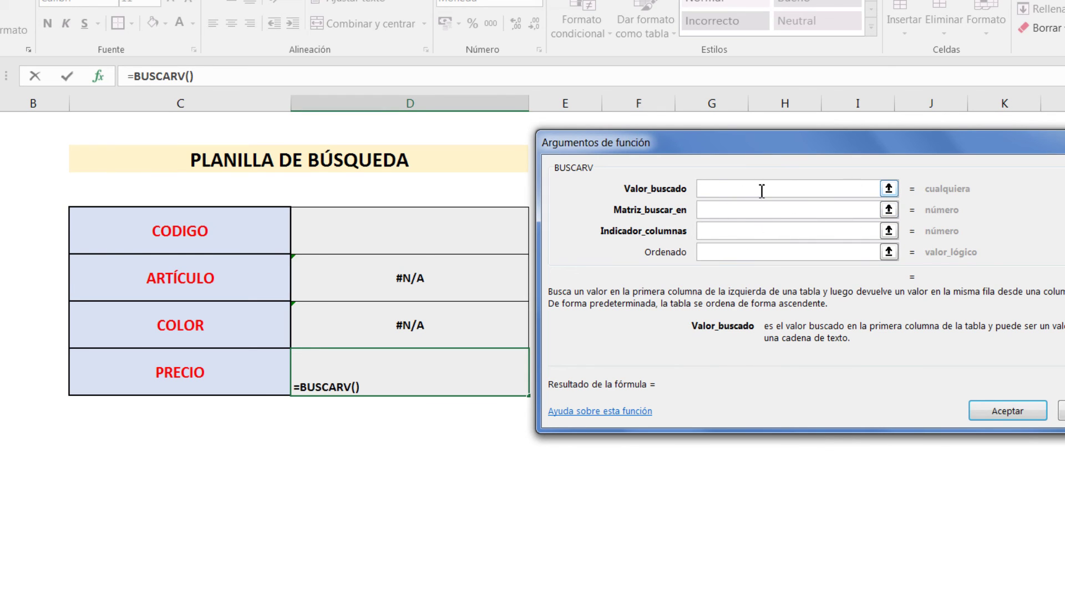
pyautogui.click(458, 220)
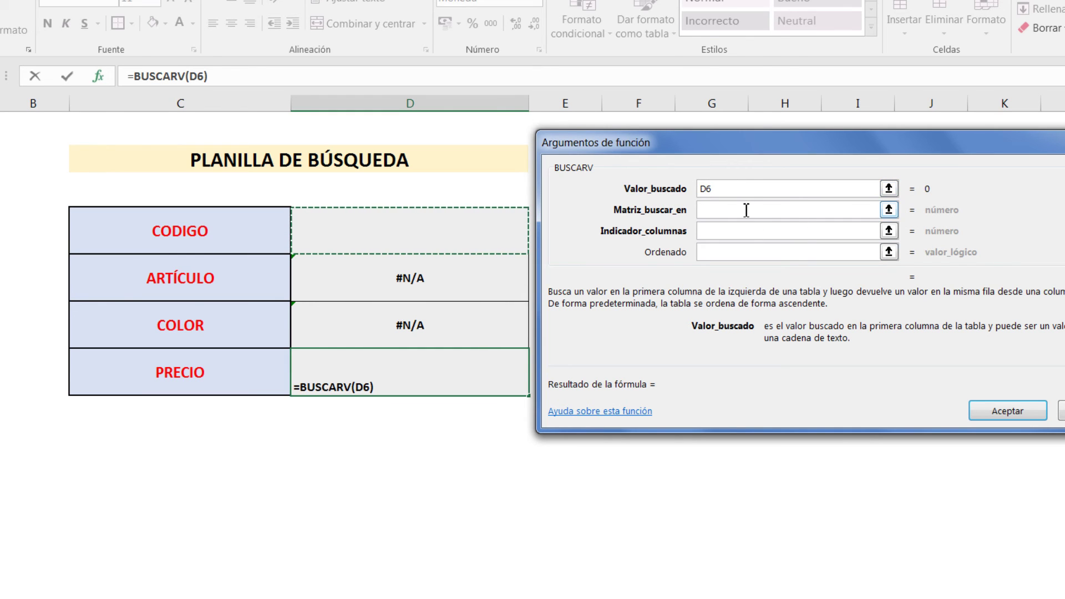
pyautogui.click(720, 210)
pyautogui.click(889, 209)
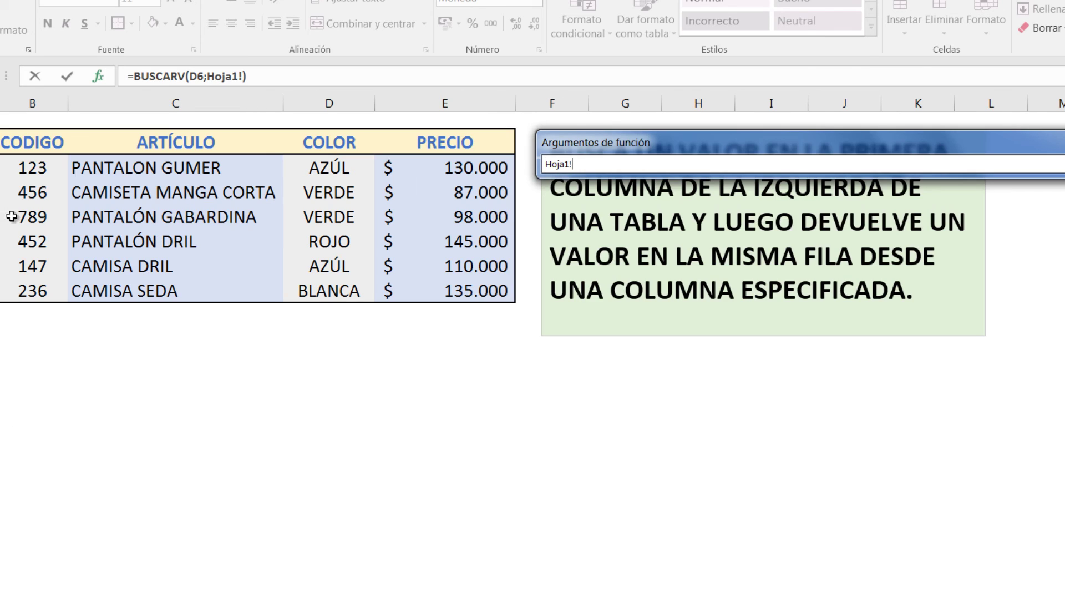
pyautogui.moveTo(16, 168)
pyautogui.mouseDown()
pyautogui.moveTo(484, 238)
pyautogui.moveTo(492, 294)
pyautogui.mouseUp()
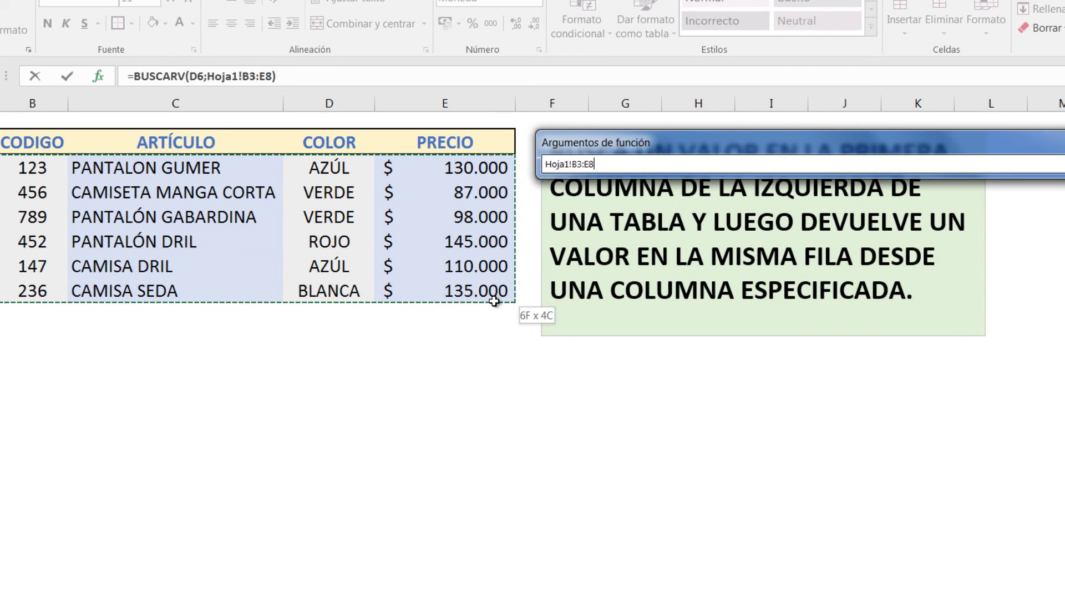
pyautogui.press('Return')
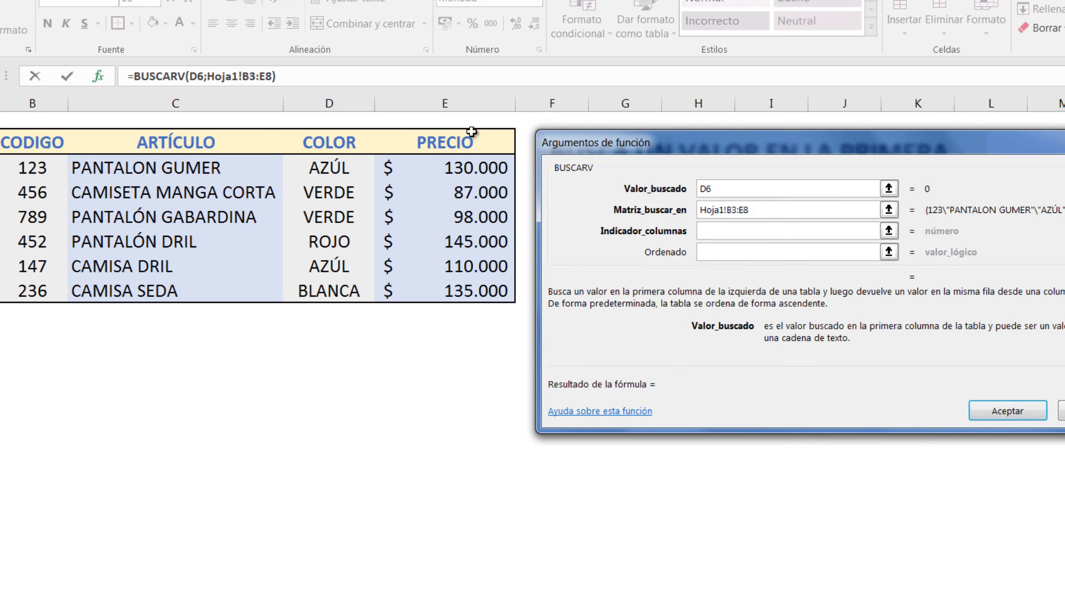
# Step: Set column 4 and Ordenado 0, then confirm the PRECIO formula
pyautogui.click(708, 232)
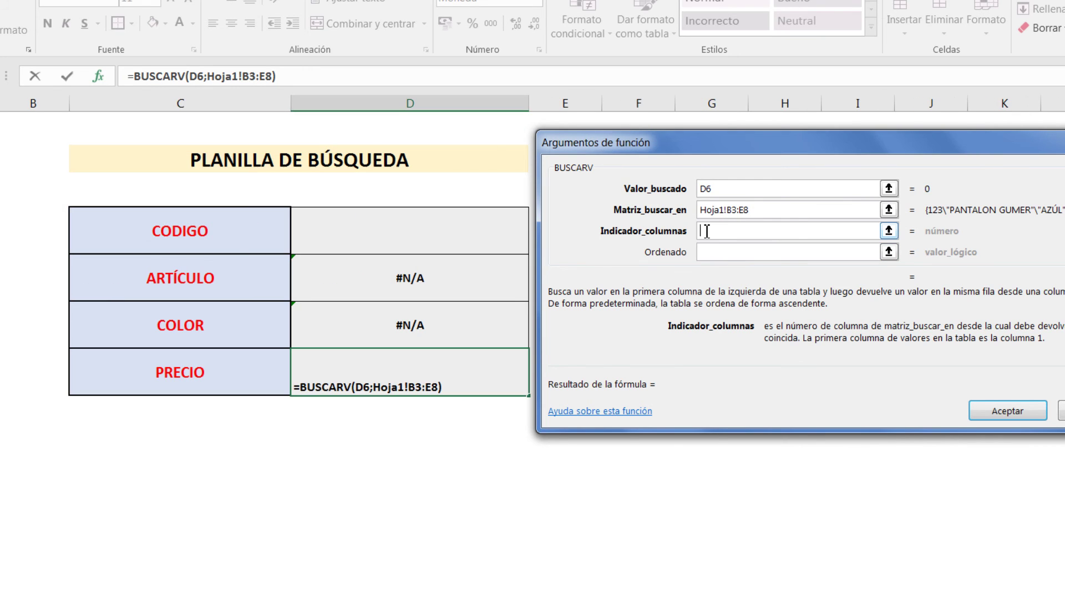
pyautogui.write('4')
pyautogui.click(717, 257)
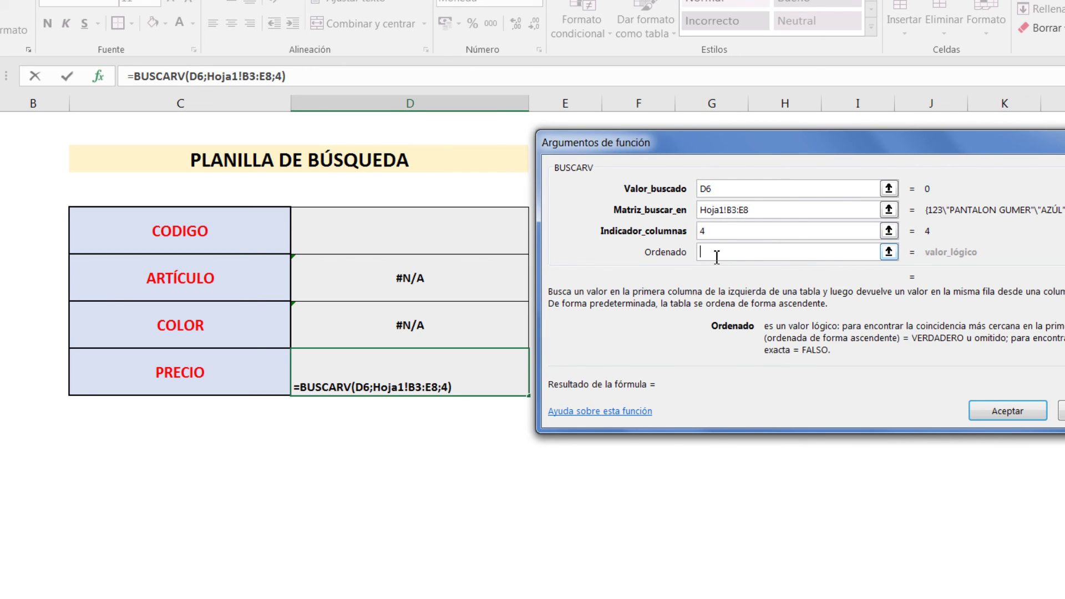
pyautogui.write('0')
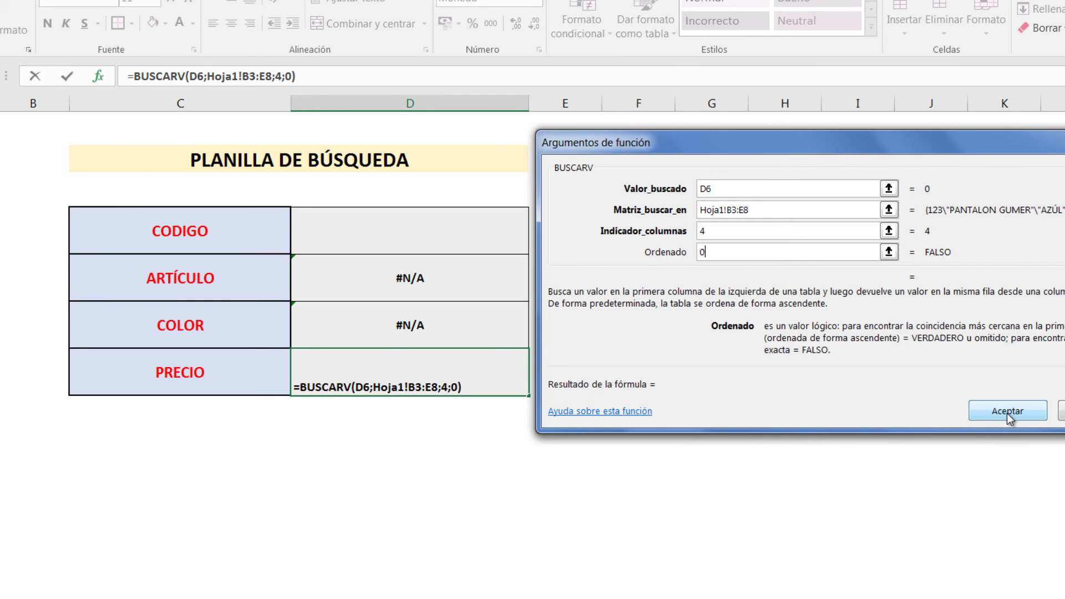
pyautogui.click(1007, 414)
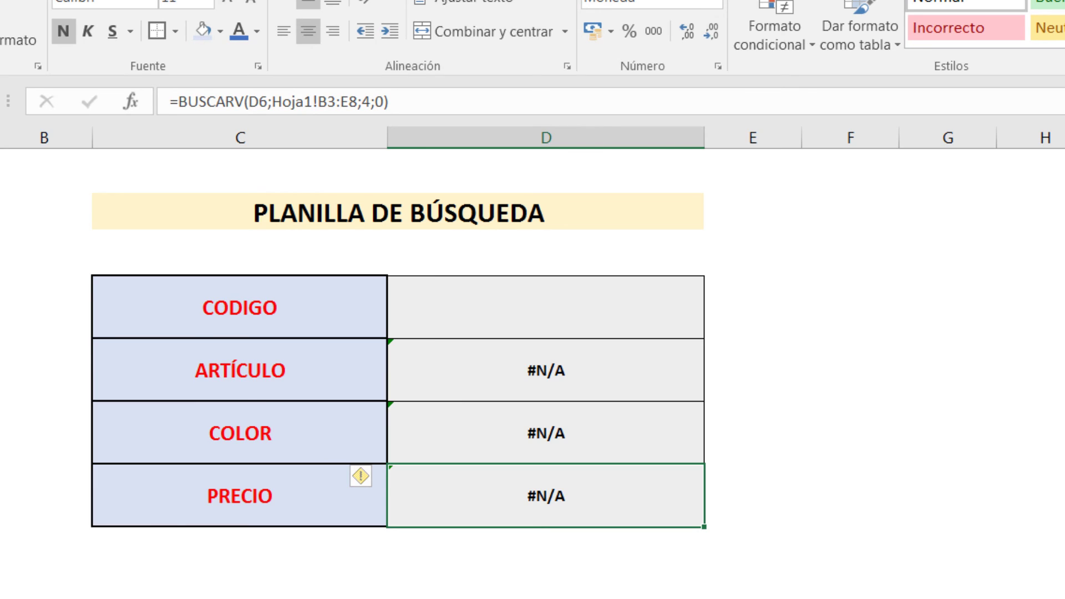
pyautogui.hotkey('ctrl', 'pageup')
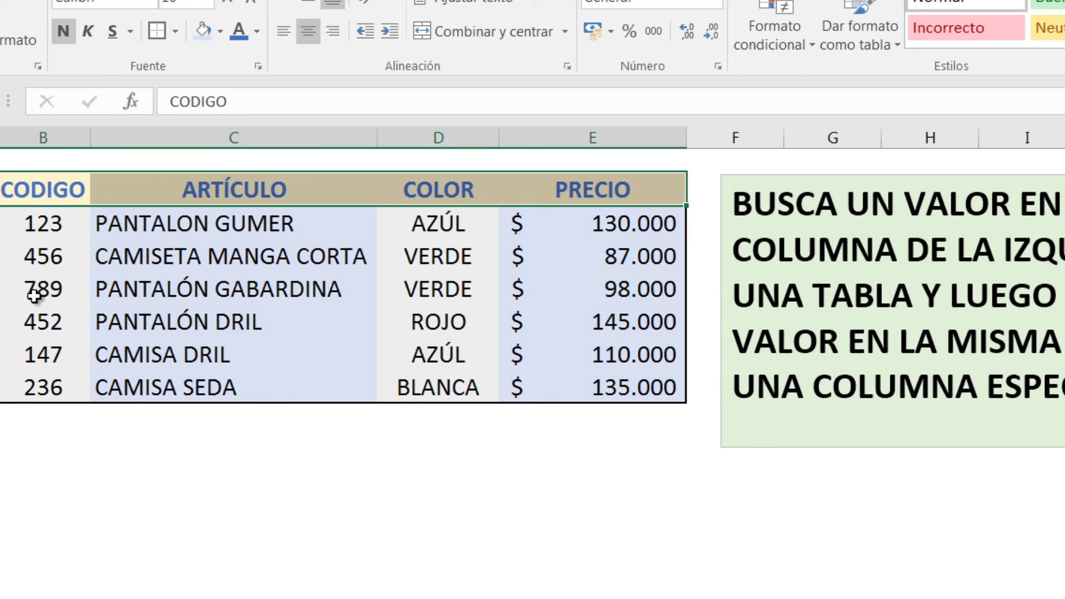
pyautogui.hotkey('ctrl', 'pagedown')
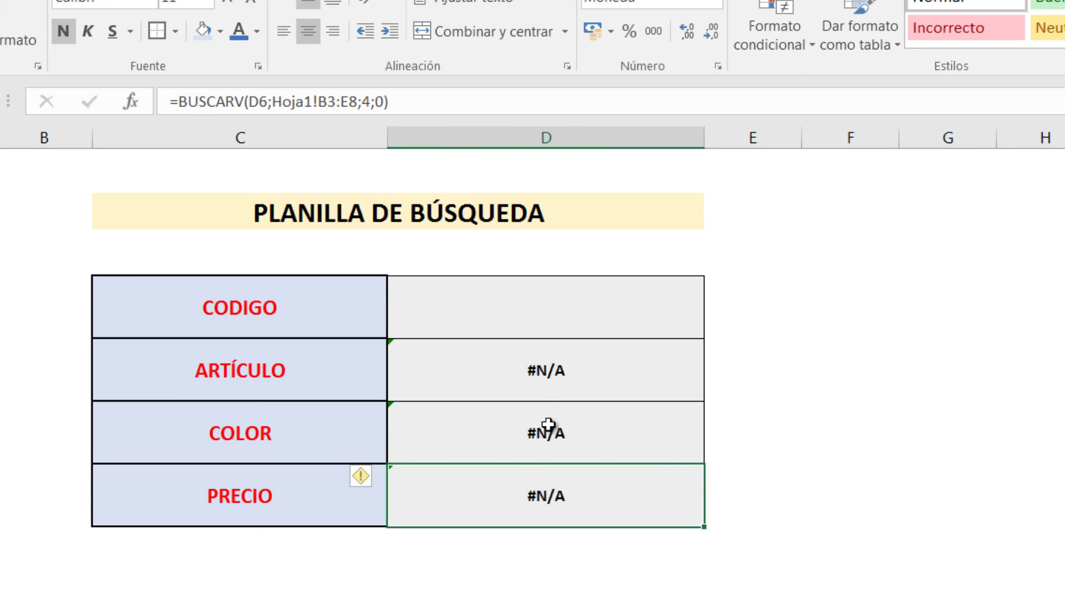
pyautogui.click(585, 307)
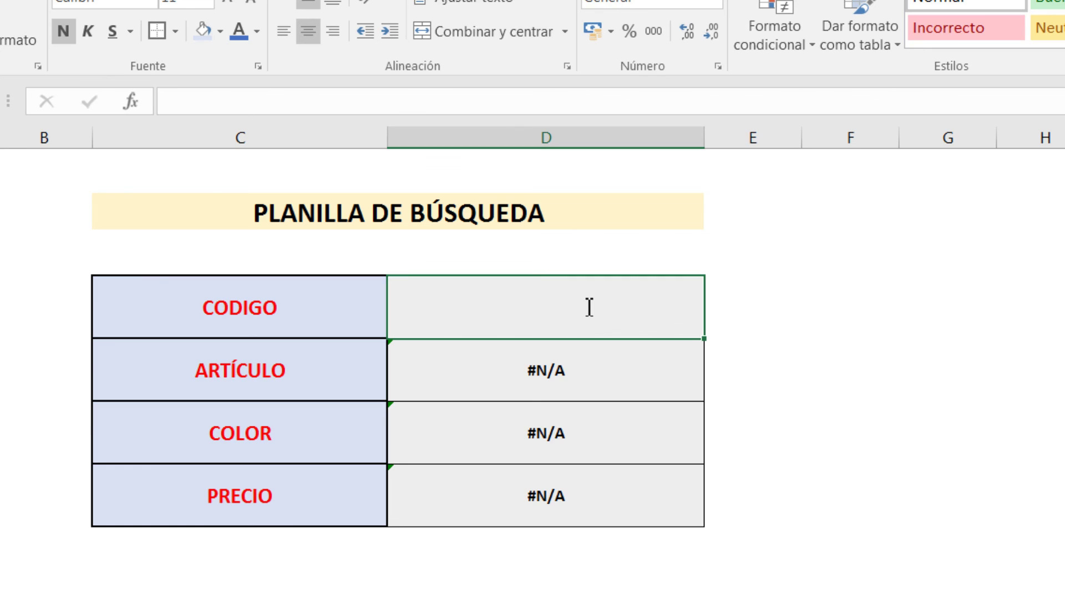
# Step: Enter código 789 to get PANTALÓN GABARDINA, VERDE and $ 98.000,00 from the lookups
pyautogui.write('789')
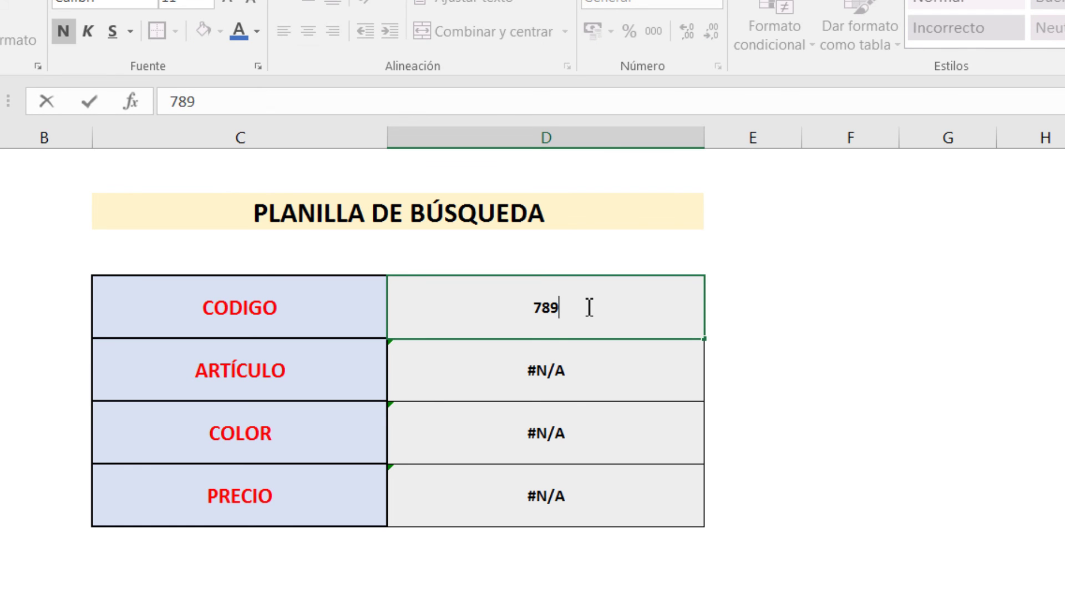
pyautogui.press('Return')
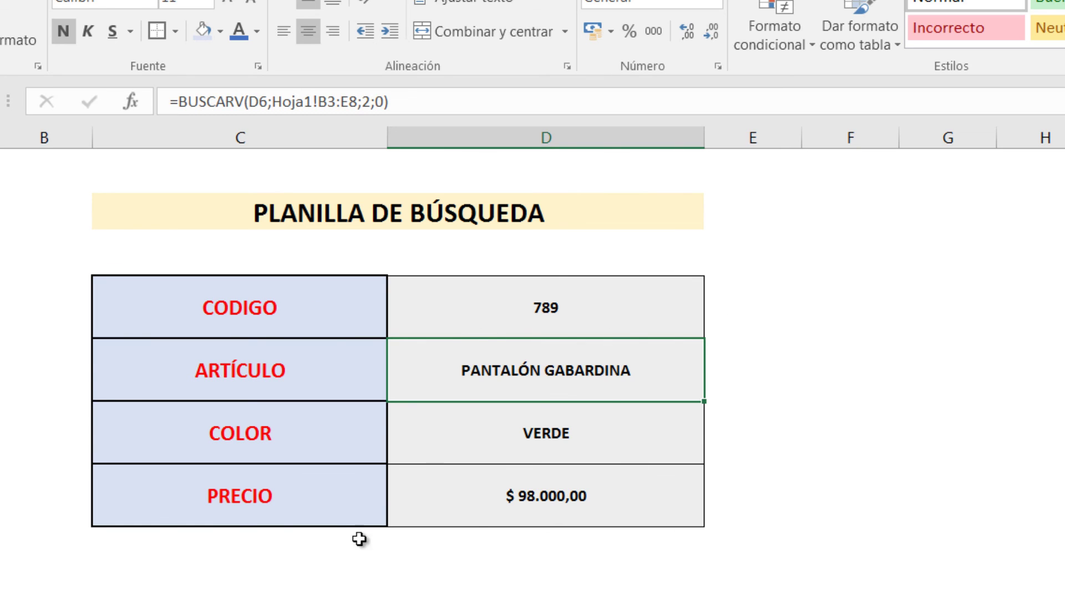
pyautogui.click(605, 586)
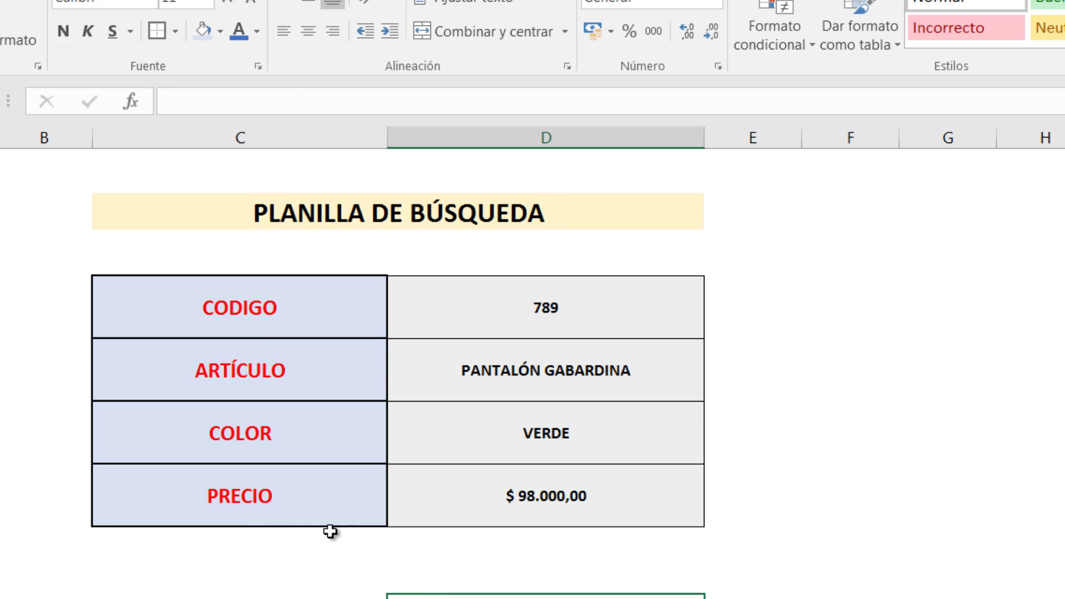